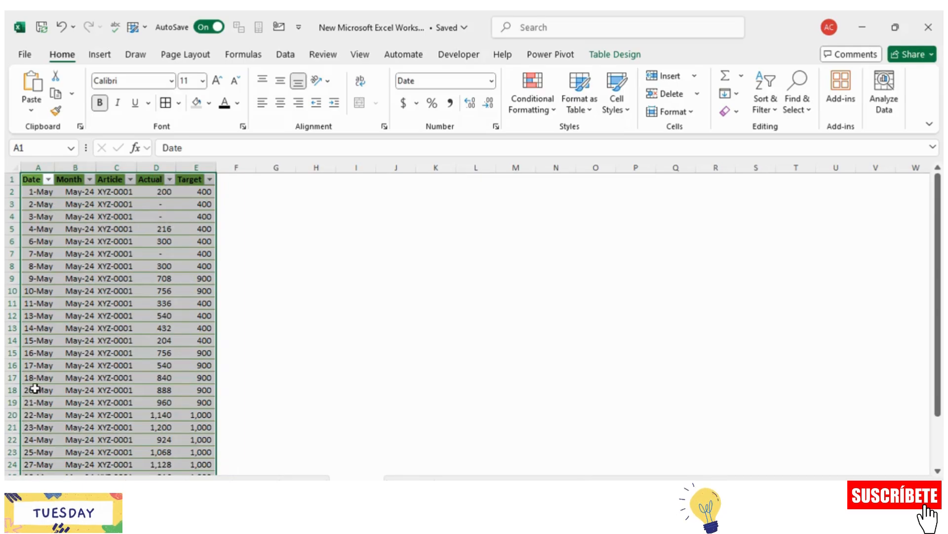
Step: Insert a 2-D clustered column chart from the selected table data and enlarge it across the empty cells beside the table
{"action": "left_click", "coordinate": [101, 55]}
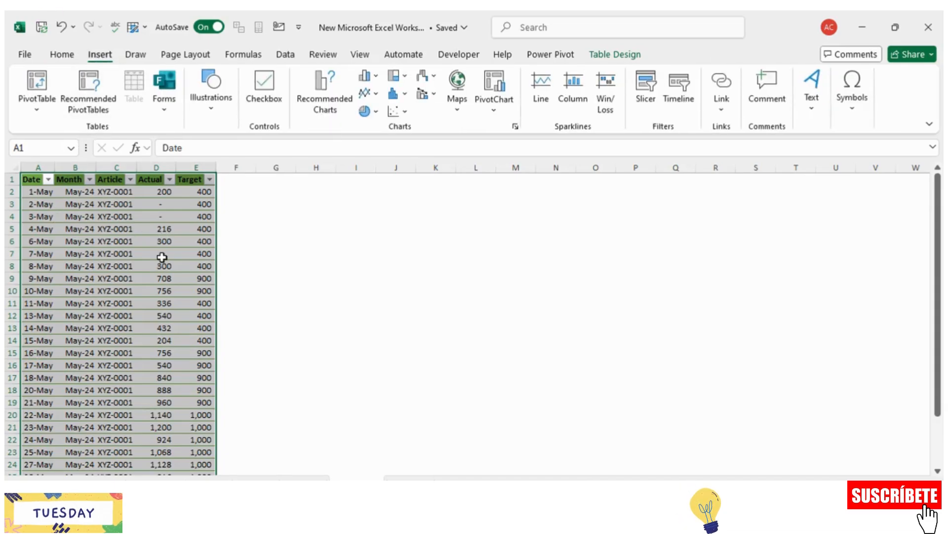
{"action": "left_click", "coordinate": [370, 77]}
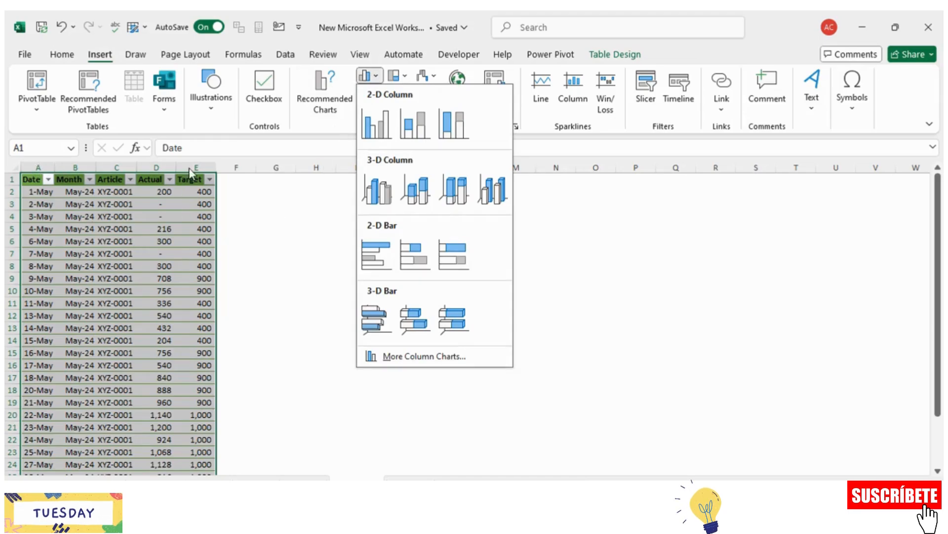
{"action": "left_click", "coordinate": [379, 126]}
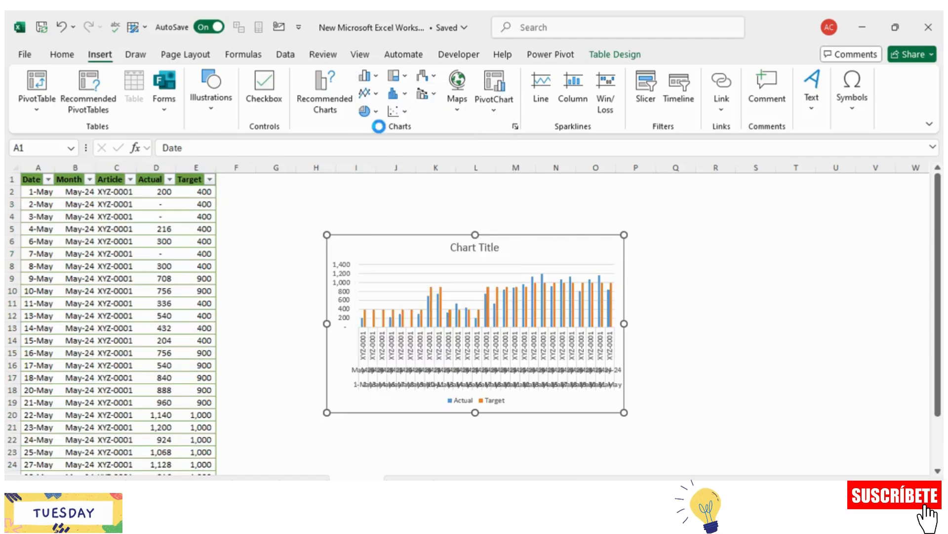
{"action": "left_click_drag", "start_coordinate": [621, 237], "coordinate": [868, 207]}
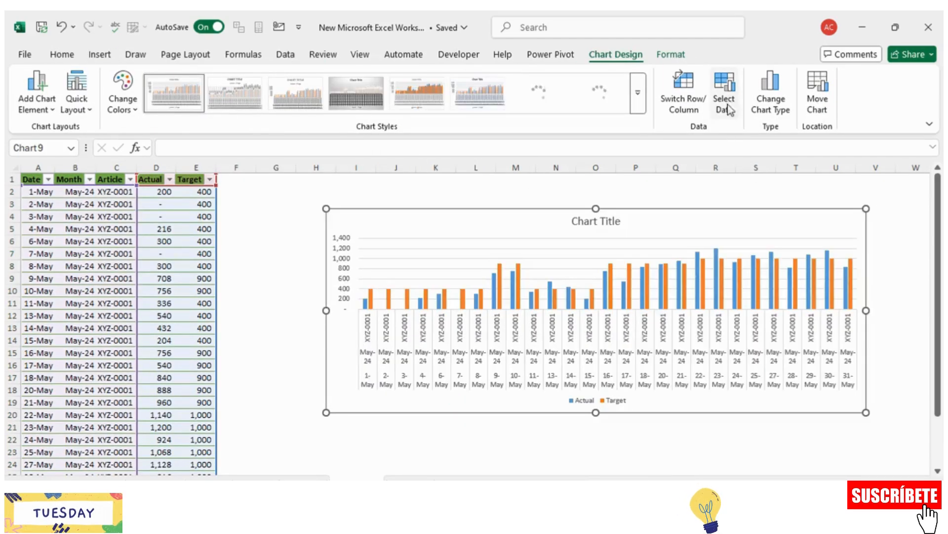
Step: Set the chart's horizontal axis labels to the Date column range $A$1:$A$28 of 'Sheet1 (2)'
{"action": "left_click", "coordinate": [725, 99]}
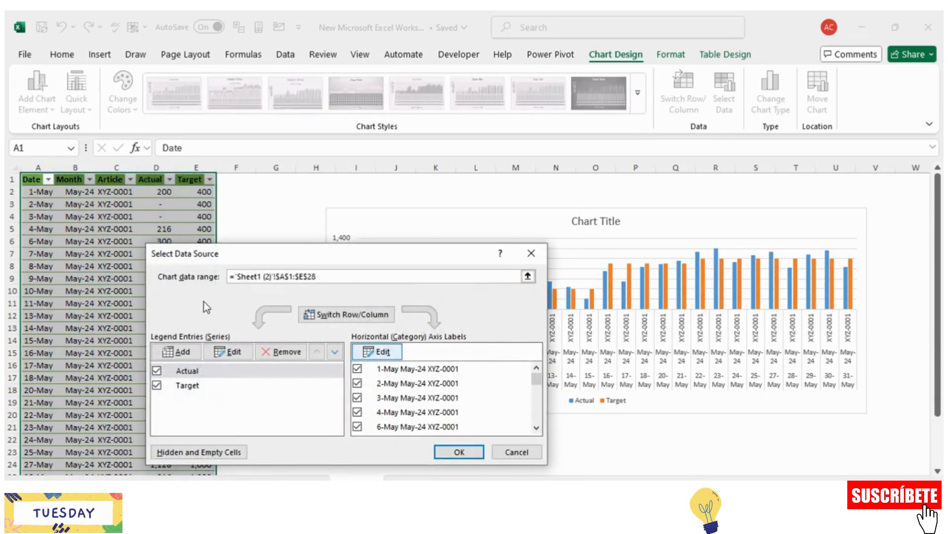
{"action": "key", "text": "Return"}
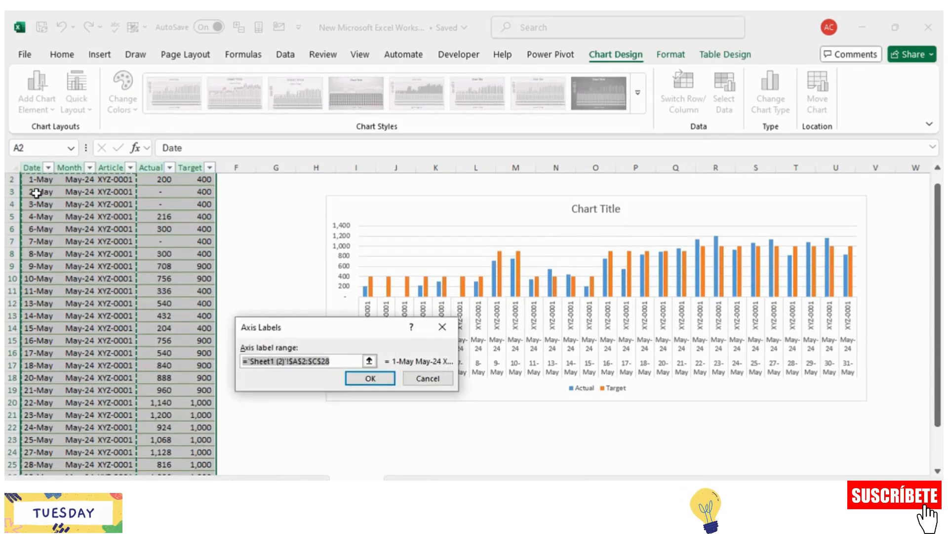
{"action": "left_click", "coordinate": [36, 193]}
{"action": "key", "text": "ctrl+shift+Down"}
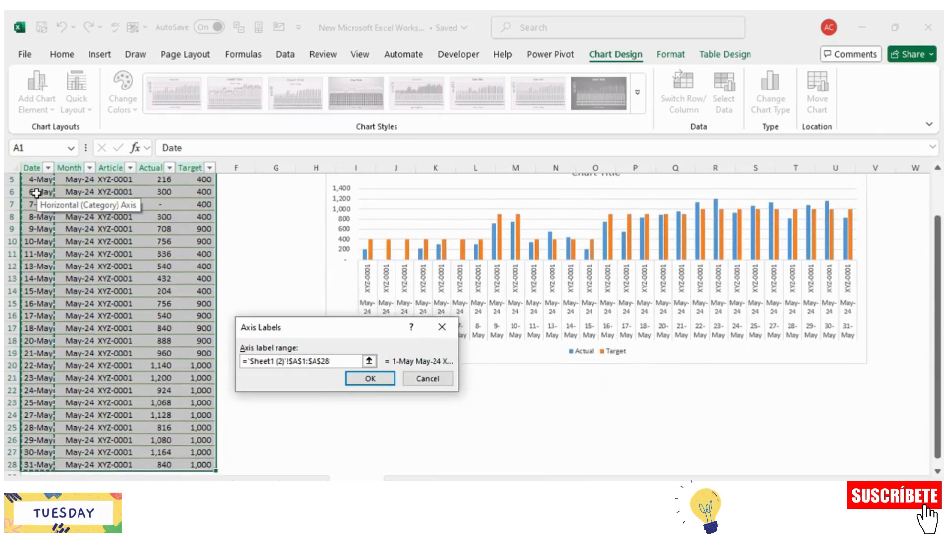
{"action": "key", "text": "Return"}
{"action": "left_click", "coordinate": [459, 452]}
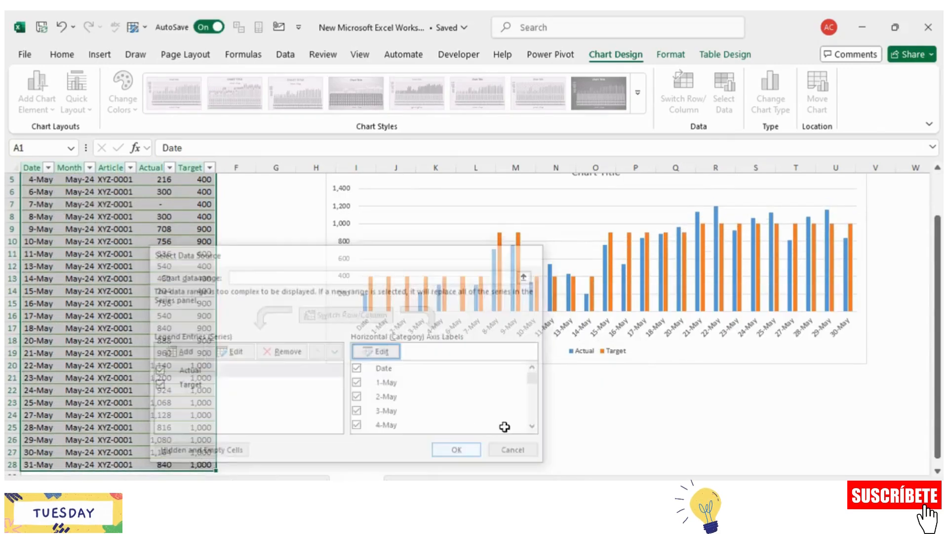
Step: Widen the chart so it reaches the edge of the data table, and remove its title
{"action": "left_click_drag", "start_coordinate": [322, 398], "coordinate": [220, 415]}
{"action": "left_click", "coordinate": [533, 206]}
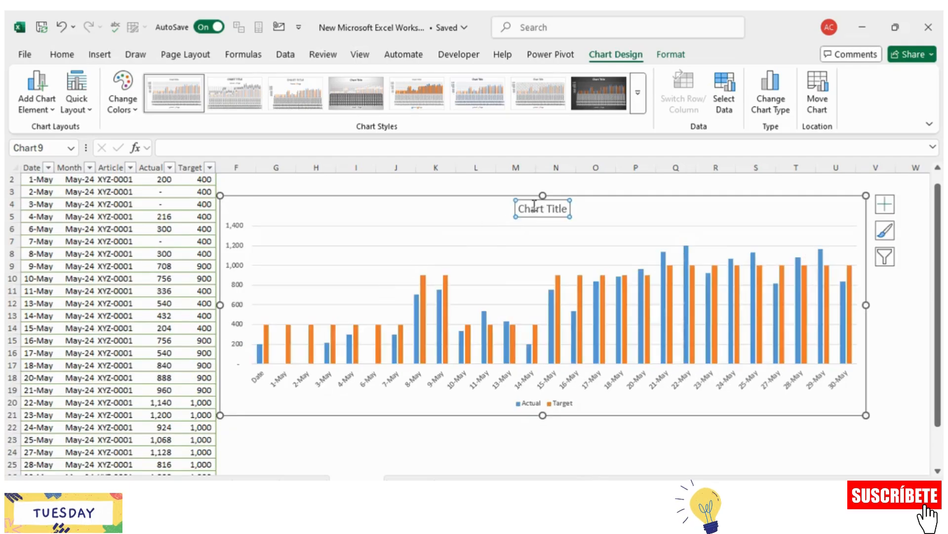
{"action": "key", "text": "Delete"}
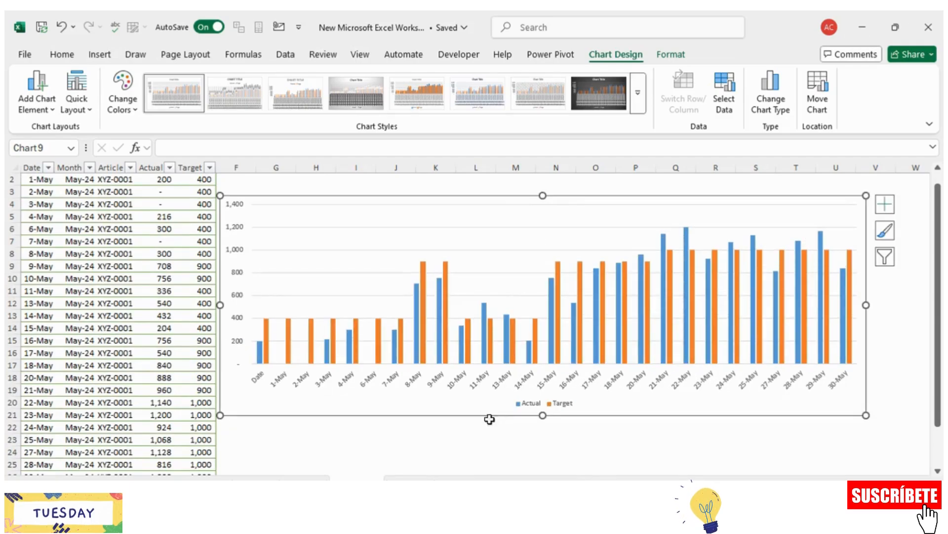
Step: Change the Target series to a line with markers plotted on the secondary axis, keeping Actual as clustered columns
{"action": "left_click", "coordinate": [513, 340]}
{"action": "right_click", "coordinate": [514, 339]}
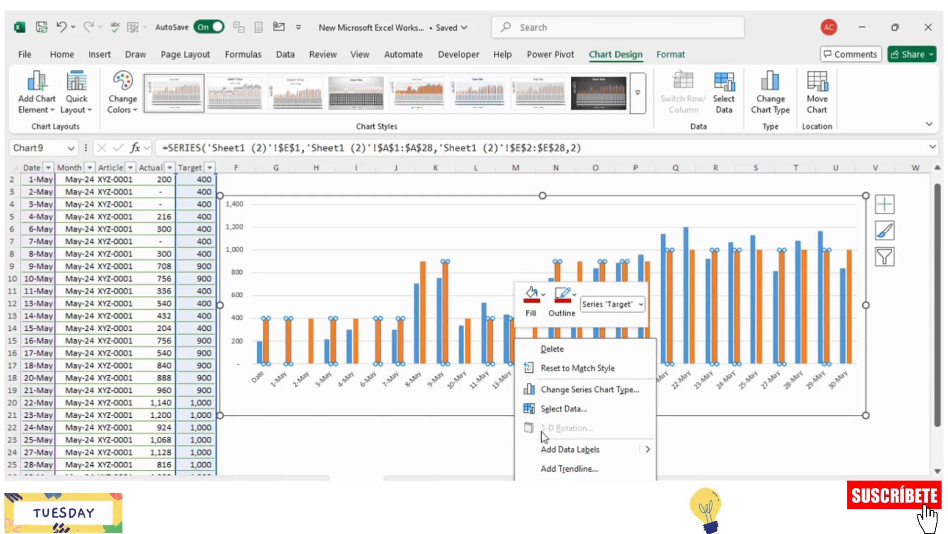
{"action": "left_click", "coordinate": [567, 389]}
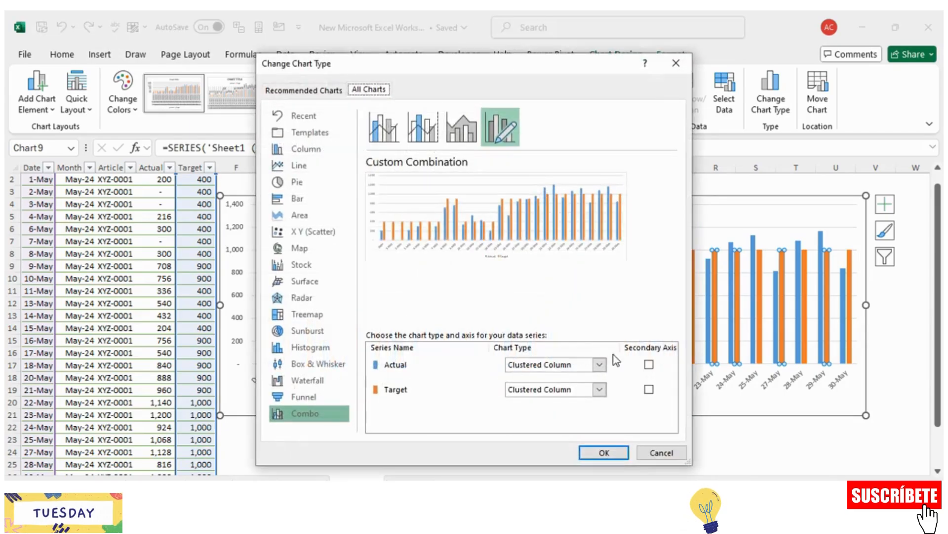
{"action": "left_click", "coordinate": [649, 390]}
{"action": "left_click", "coordinate": [600, 390]}
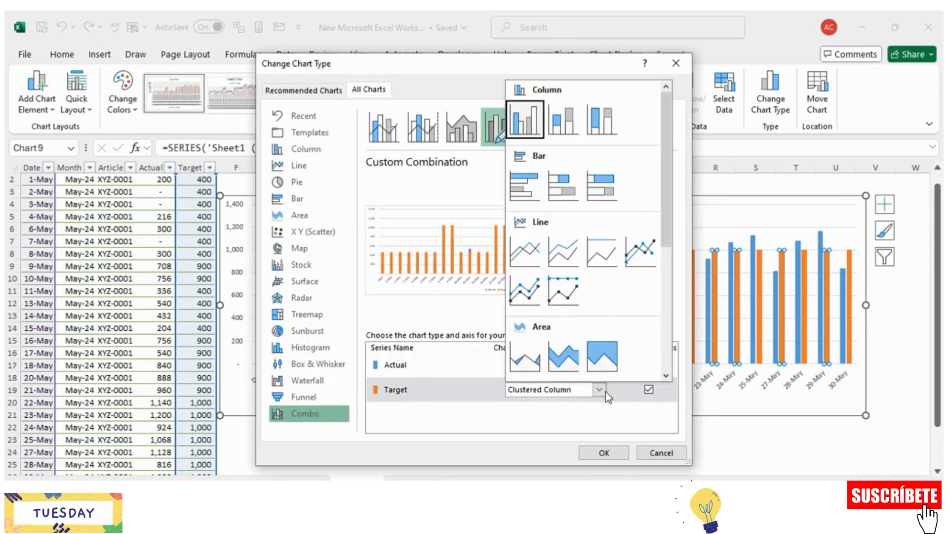
{"action": "left_click", "coordinate": [640, 250]}
{"action": "left_click", "coordinate": [604, 451]}
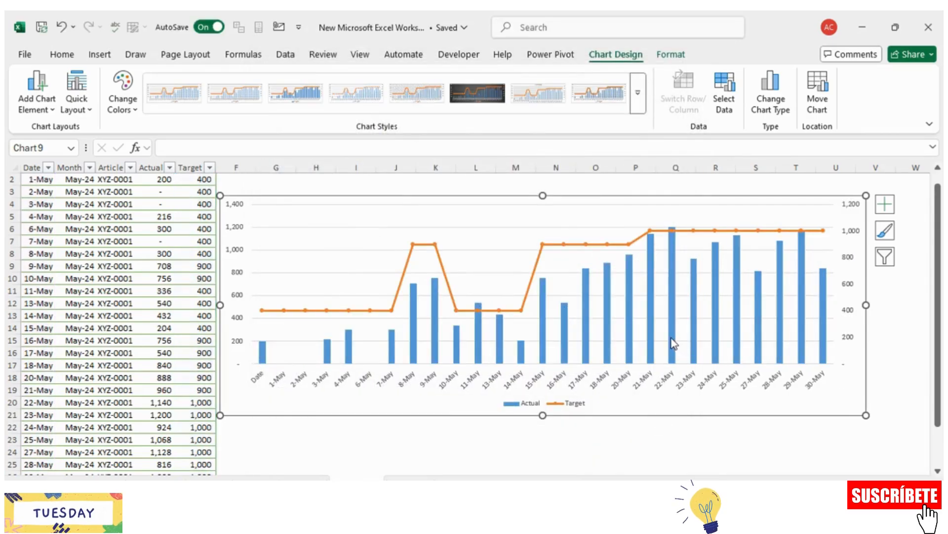
{"action": "left_click", "coordinate": [672, 339]}
{"action": "right_click", "coordinate": [672, 340]}
{"action": "left_click", "coordinate": [689, 319]}
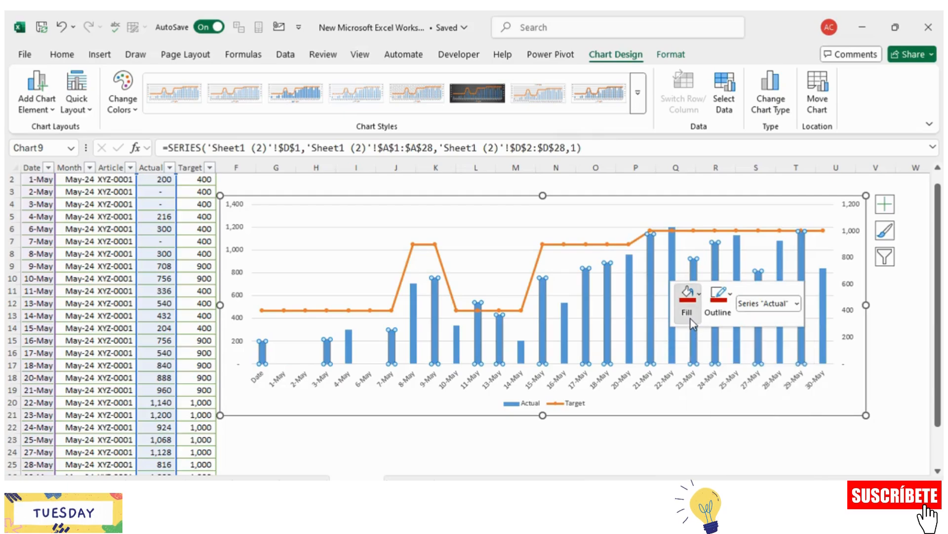
{"action": "left_click", "coordinate": [695, 311]}
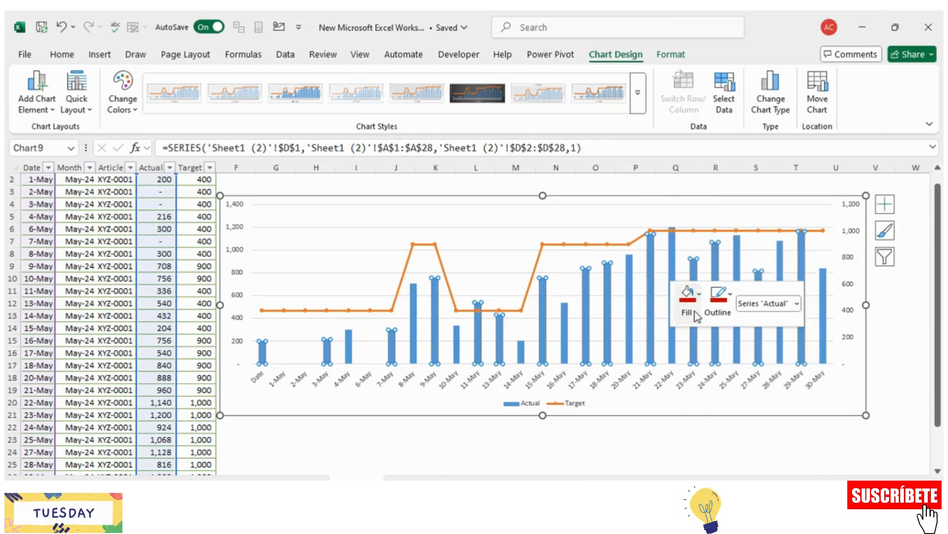
{"action": "left_click", "coordinate": [694, 310]}
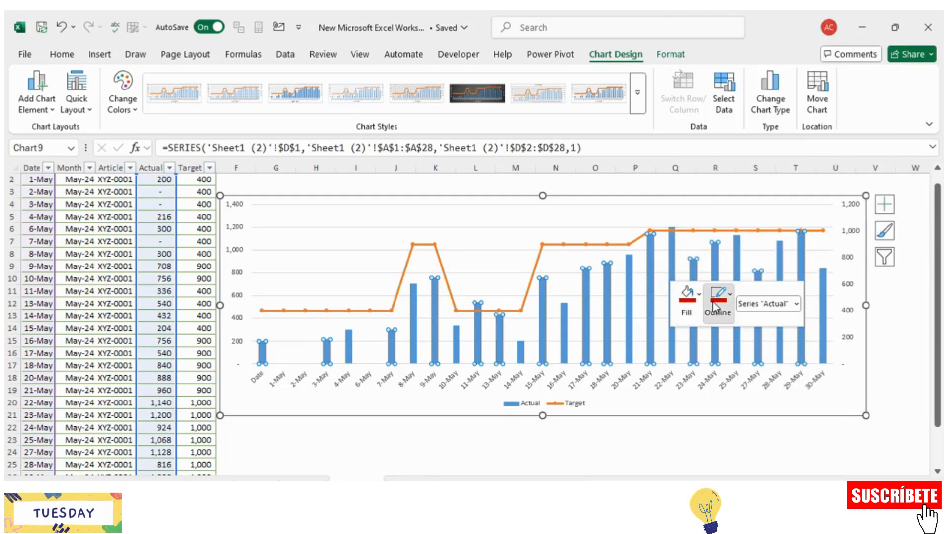
{"action": "left_click", "coordinate": [715, 305]}
{"action": "left_click", "coordinate": [704, 428]}
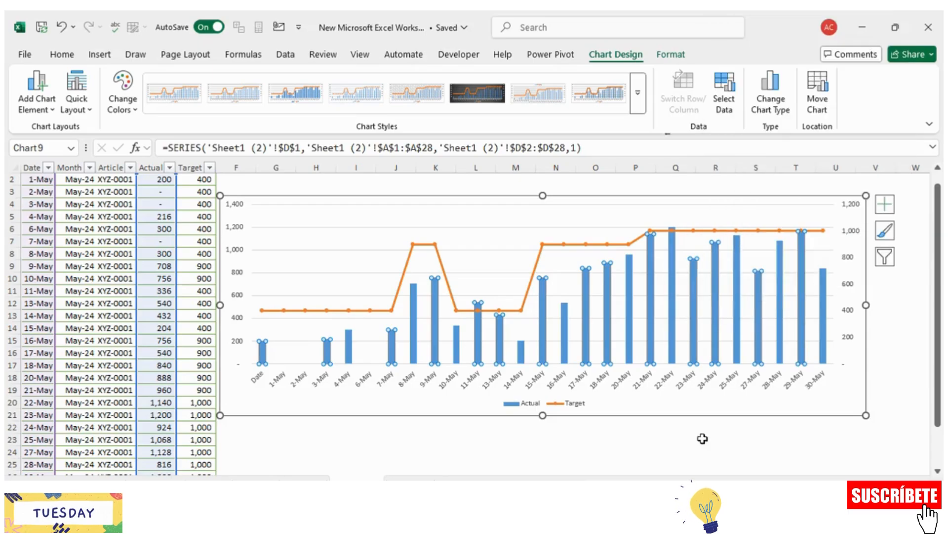
Step: Format the Target series with no line so that only its markers are drawn
{"action": "left_click", "coordinate": [618, 245]}
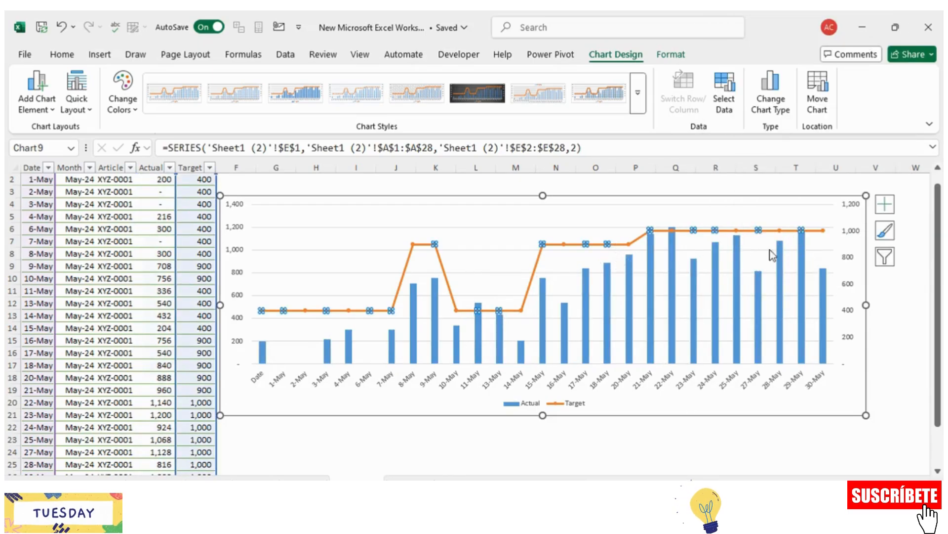
{"action": "right_click", "coordinate": [688, 233]}
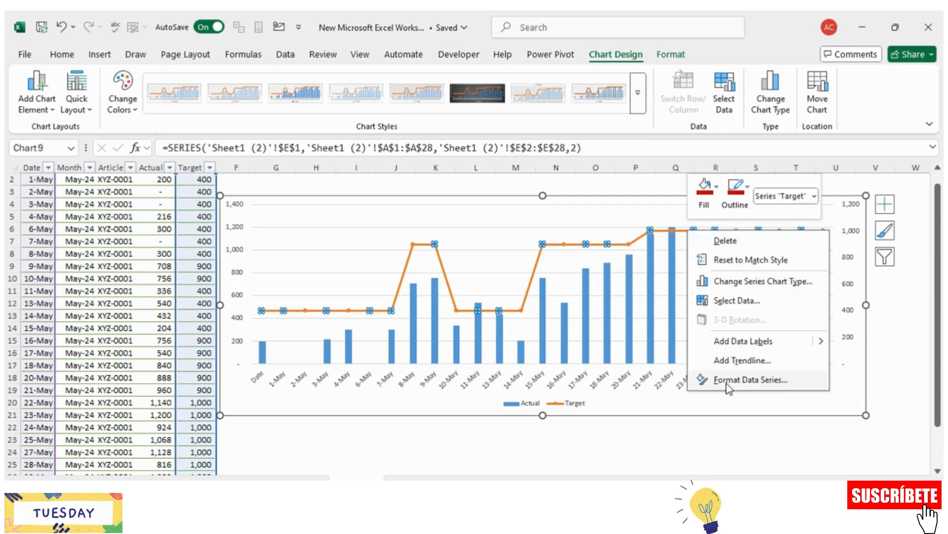
{"action": "left_click", "coordinate": [731, 380]}
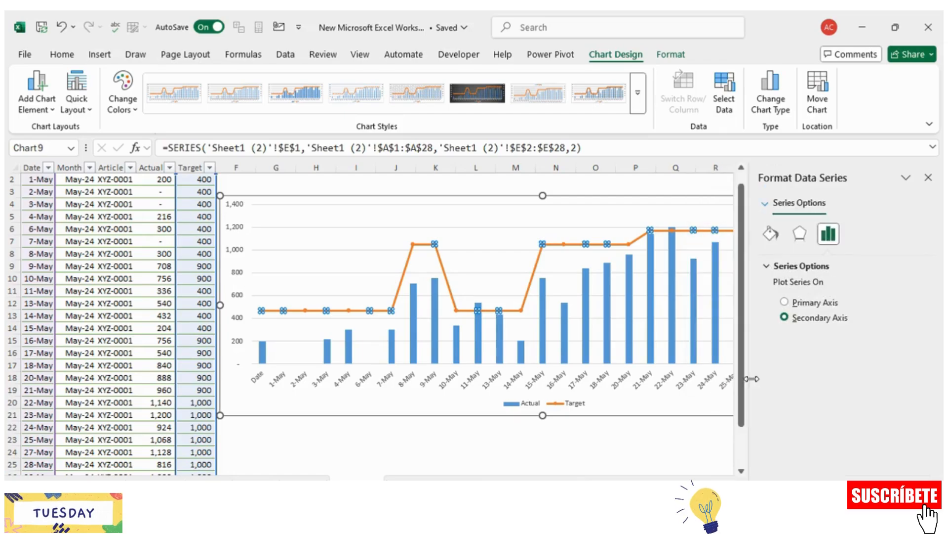
{"action": "left_click", "coordinate": [768, 231]}
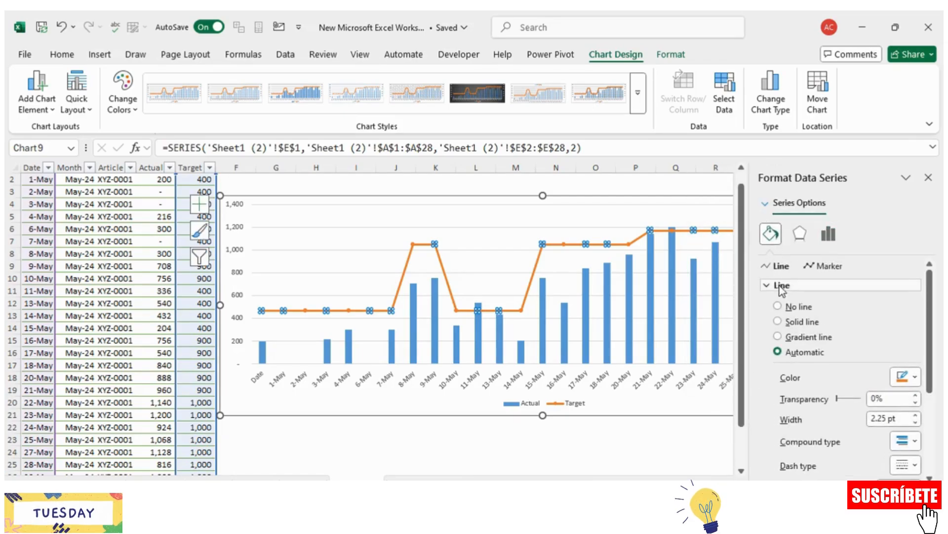
{"action": "left_click", "coordinate": [778, 321]}
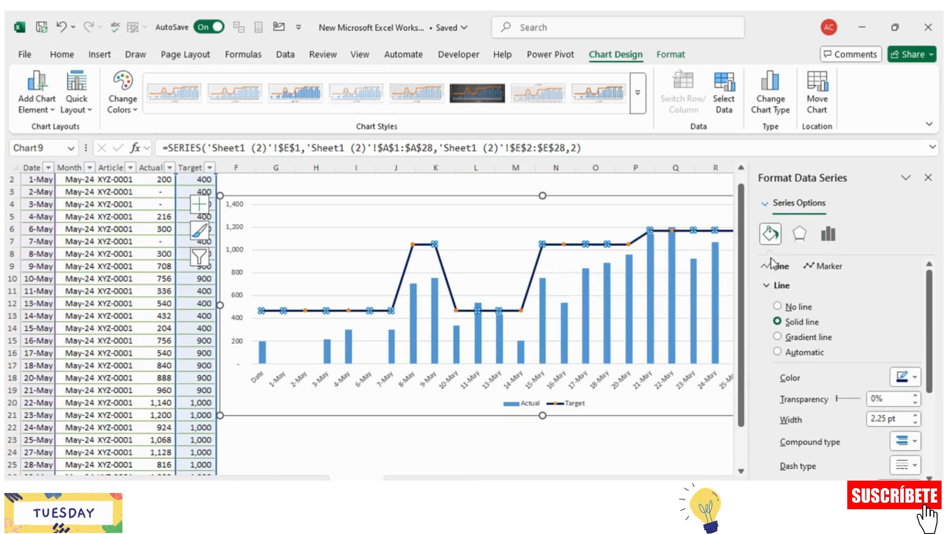
{"action": "left_click", "coordinate": [778, 306]}
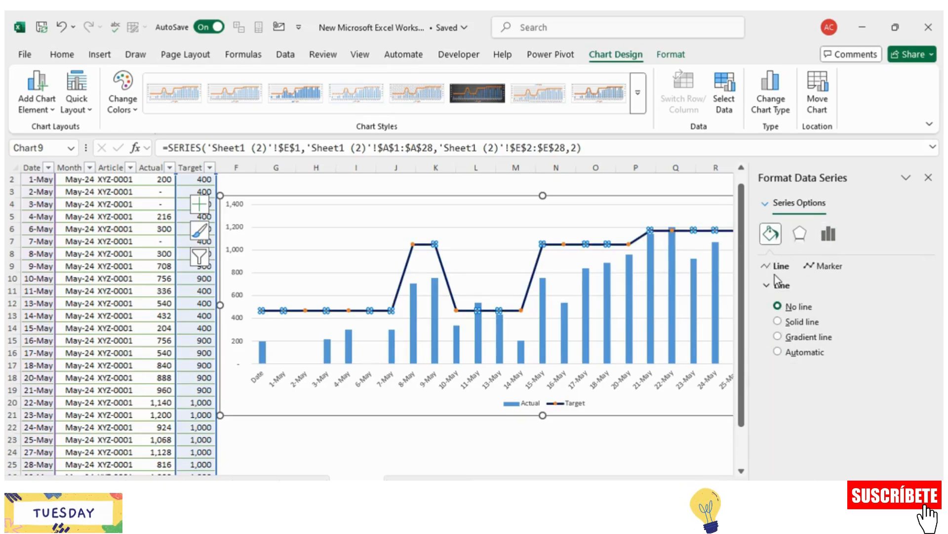
Step: Set the Target series' markers to the built-in dash type with a solid dark blue fill
{"action": "left_click", "coordinate": [809, 268]}
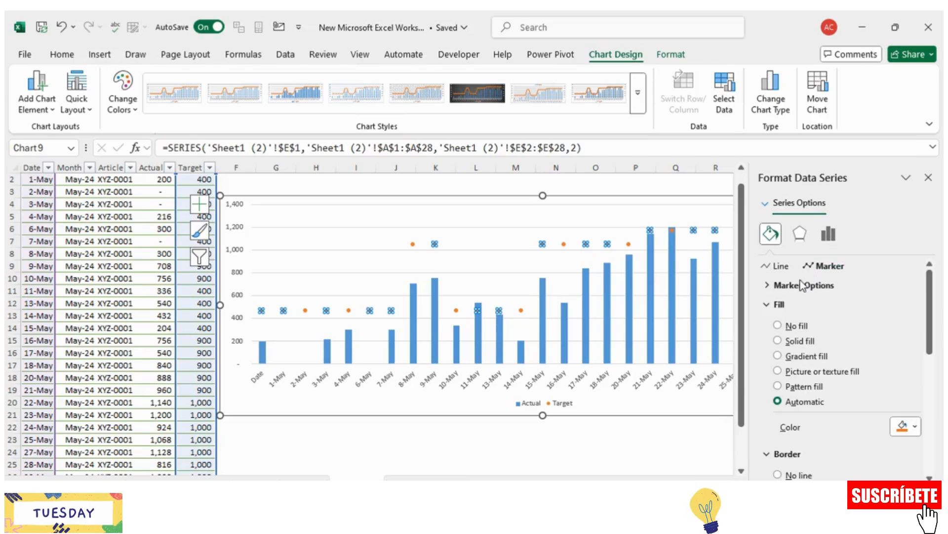
{"action": "left_click", "coordinate": [806, 285]}
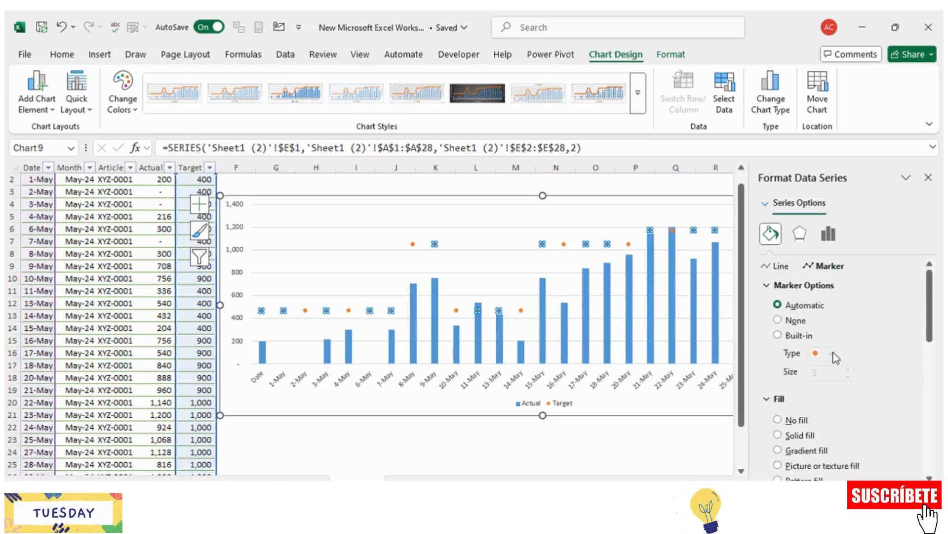
{"action": "left_click", "coordinate": [799, 335]}
{"action": "left_click", "coordinate": [831, 353]}
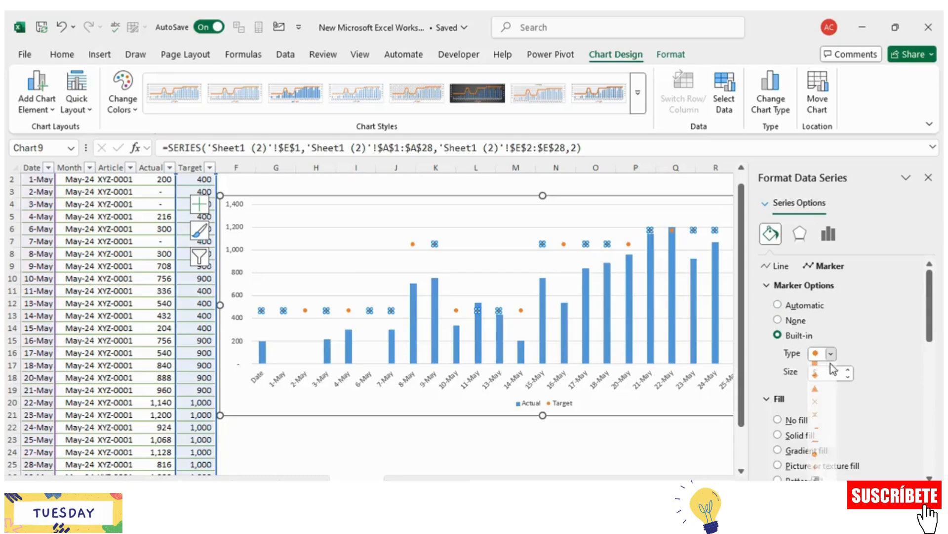
{"action": "left_click", "coordinate": [822, 448]}
{"action": "left_click", "coordinate": [783, 434]}
{"action": "scroll", "coordinate": [864, 401], "scroll_direction": "down", "scroll_amount": 2}
{"action": "scroll", "coordinate": [865, 401], "scroll_direction": "down", "scroll_amount": 1}
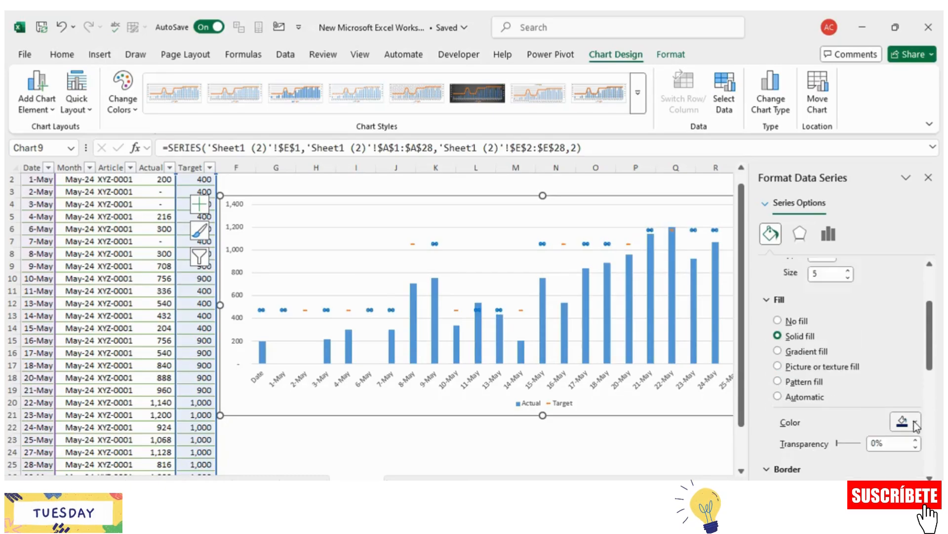
Step: Set the Target series' marker size to 16
{"action": "scroll", "coordinate": [869, 395], "scroll_direction": "up", "scroll_amount": 2}
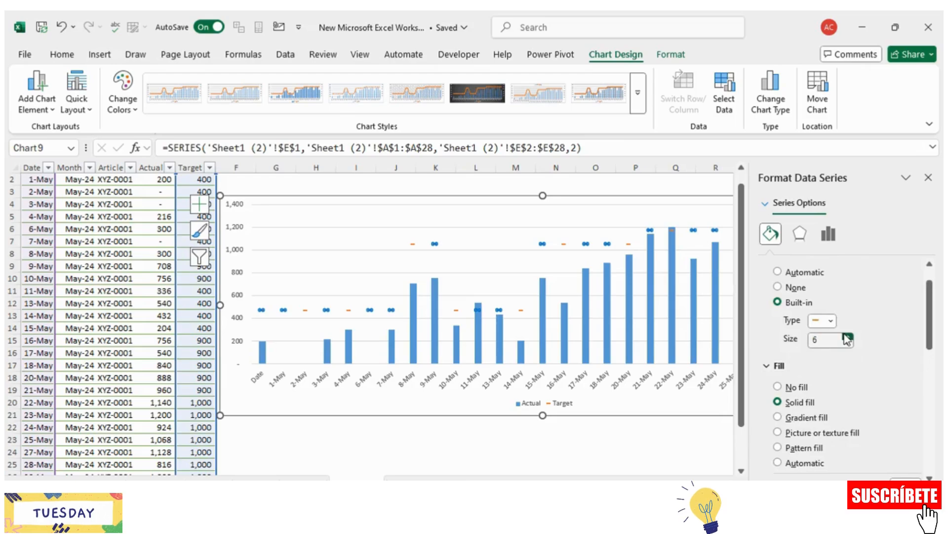
{"action": "left_click_drag", "start_coordinate": [824, 341], "coordinate": [811, 344]}
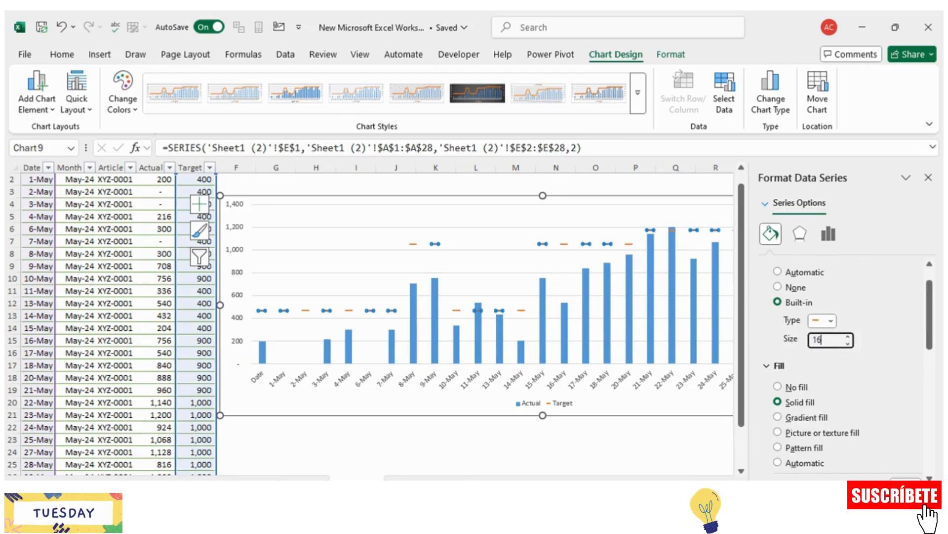
{"action": "type", "text": "16"}
{"action": "key", "text": "Return"}
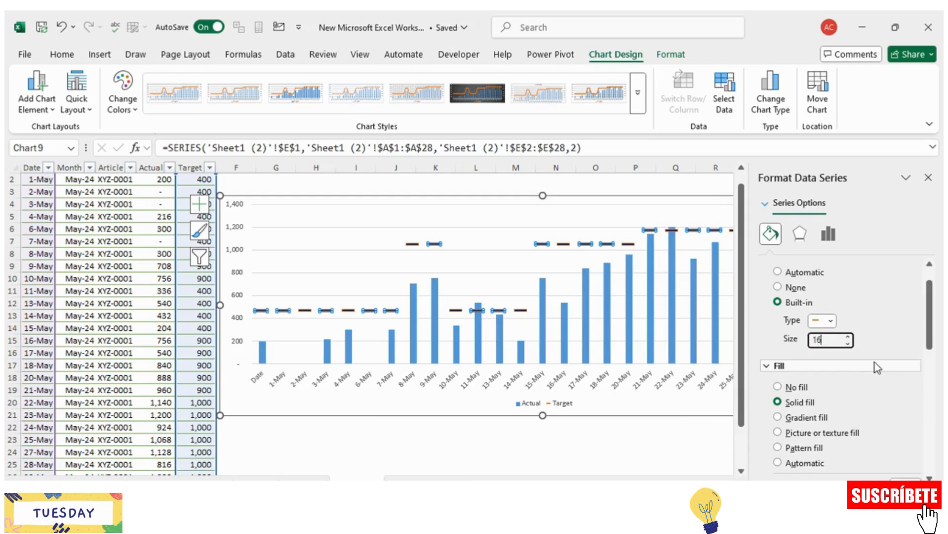
Step: Give the Target markers a solid dark blue border
{"action": "left_click", "coordinate": [876, 364]}
{"action": "left_click", "coordinate": [906, 443]}
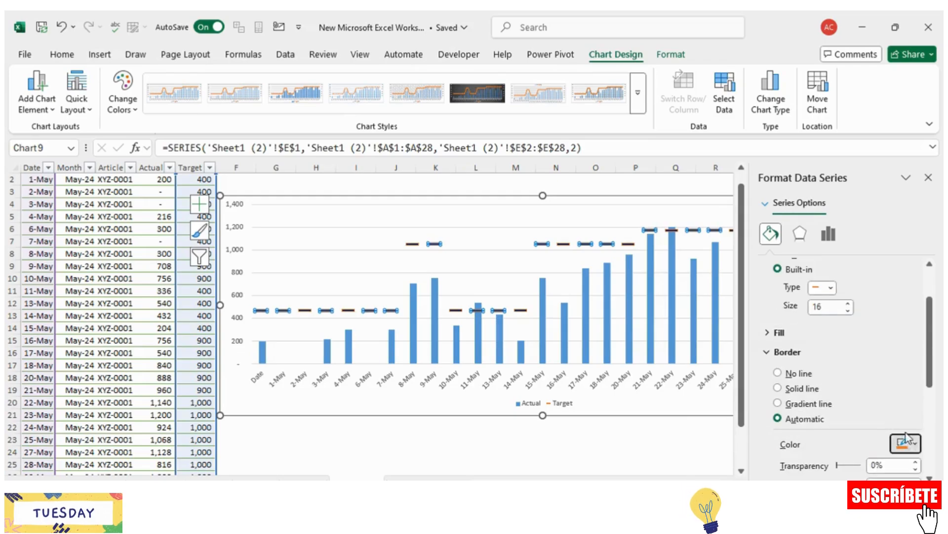
{"action": "left_click", "coordinate": [912, 394]}
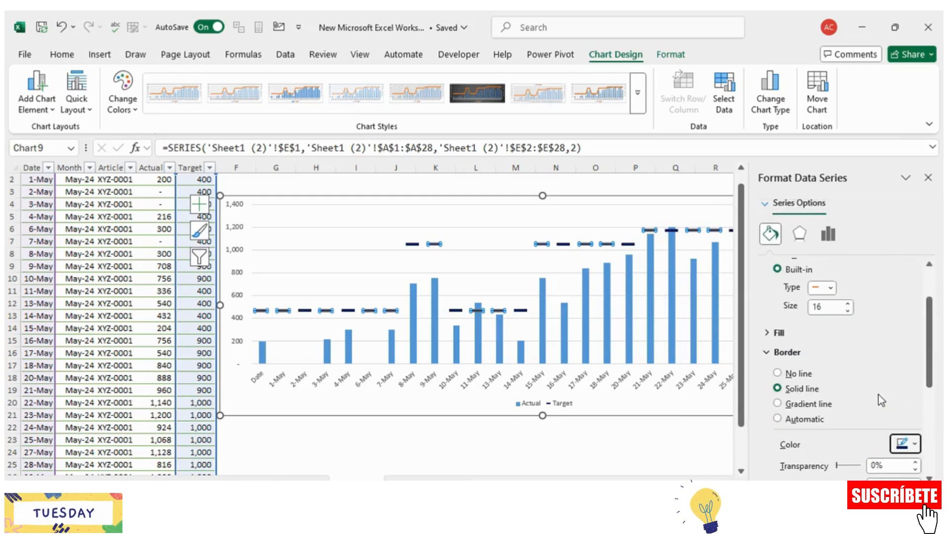
Step: Finish formatting the Target series by closing its format settings and deselecting the chart
{"action": "scroll", "coordinate": [843, 392], "scroll_direction": "down", "scroll_amount": 2}
{"action": "scroll", "coordinate": [654, 416], "scroll_direction": "down", "scroll_amount": 2}
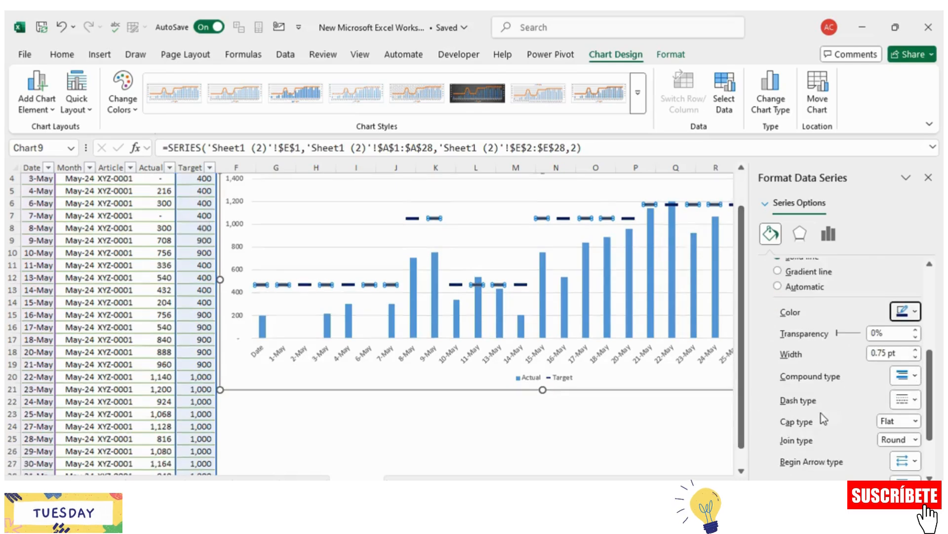
{"action": "left_click", "coordinate": [637, 414]}
{"action": "scroll", "coordinate": [731, 362], "scroll_direction": "up", "scroll_amount": 2}
{"action": "left_click", "coordinate": [929, 177]}
{"action": "left_click", "coordinate": [858, 417]}
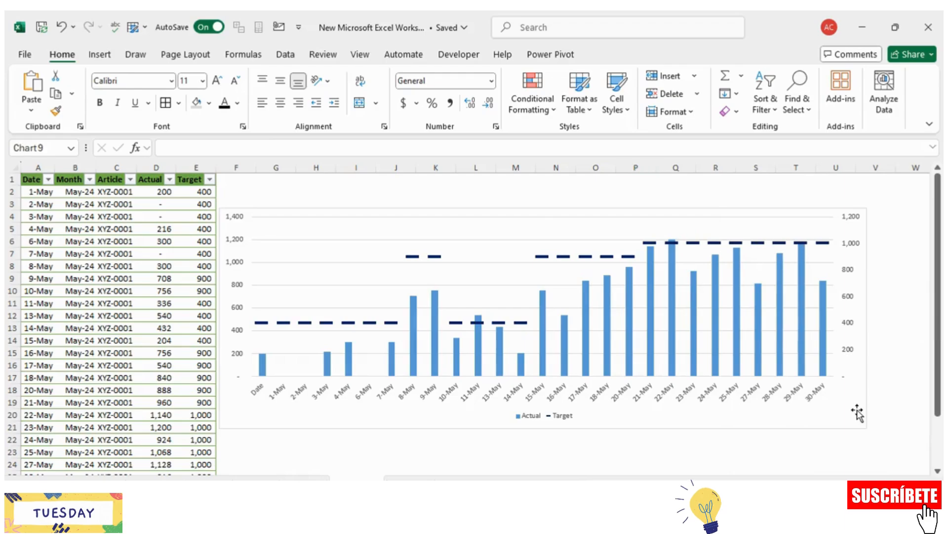
Step: Widen the chart on both sides until the date labels lie horizontally, and open its list of chart elements
{"action": "left_click_drag", "start_coordinate": [867, 426], "coordinate": [918, 418]}
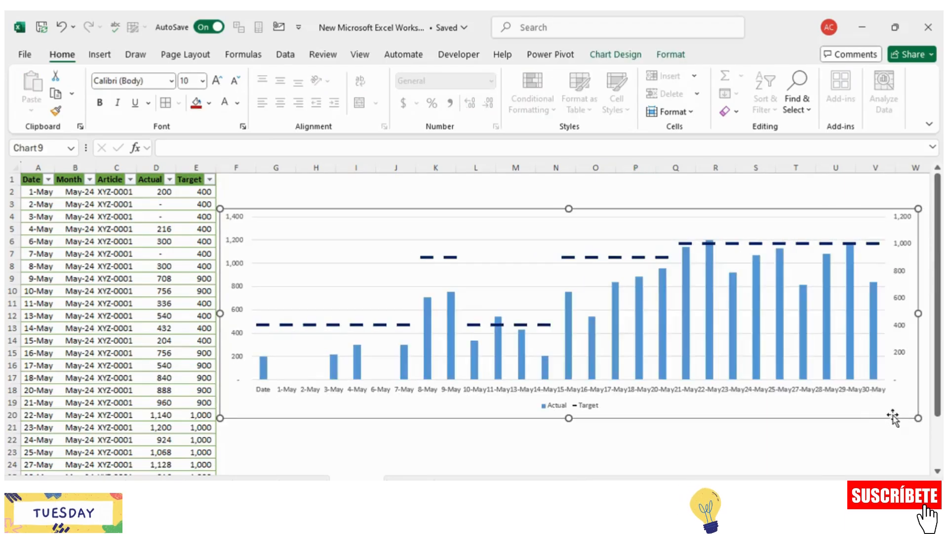
{"action": "left_click_drag", "start_coordinate": [221, 313], "coordinate": [142, 311]}
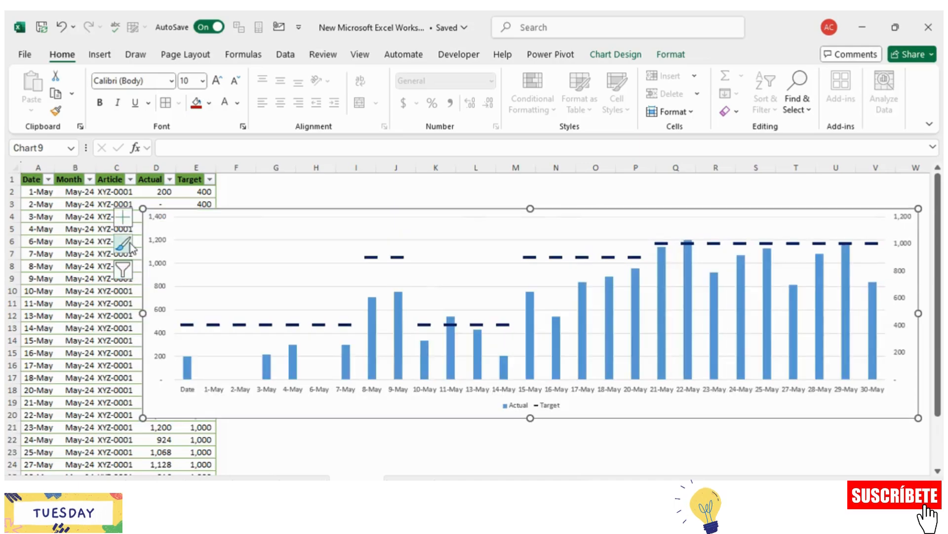
{"action": "left_click", "coordinate": [122, 216]}
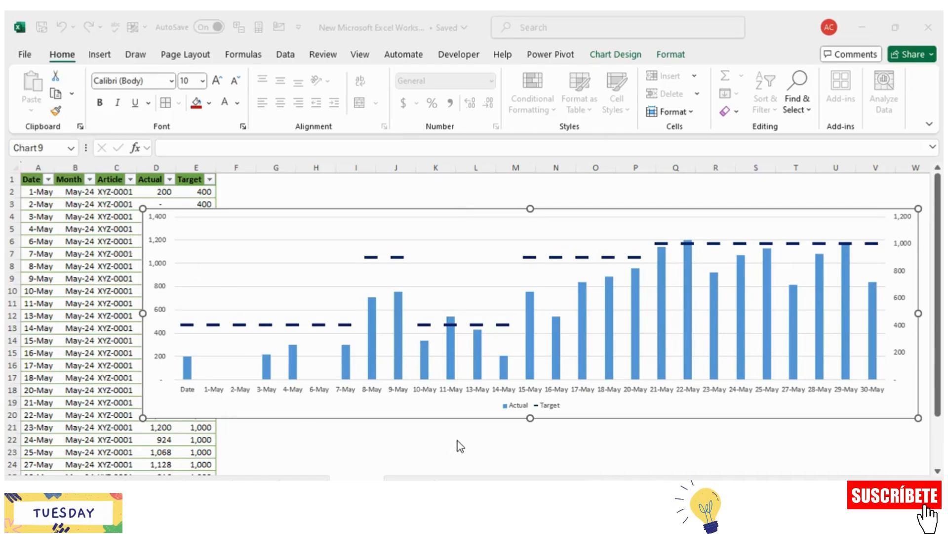
{"action": "left_click", "coordinate": [458, 440]}
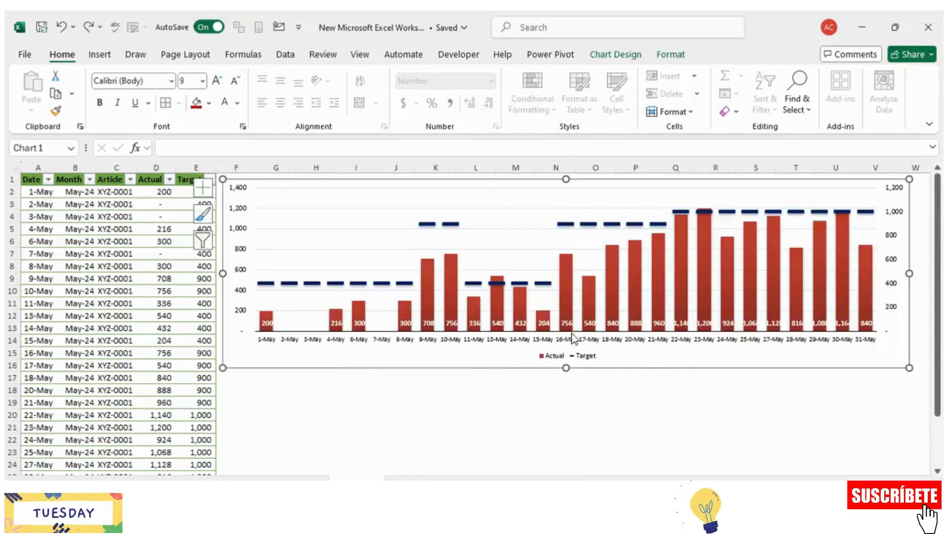
Step: Examine the Actual, Target, Article and Date columns of the table behind the finished chart
{"action": "left_click", "coordinate": [351, 400]}
{"action": "left_click", "coordinate": [157, 168]}
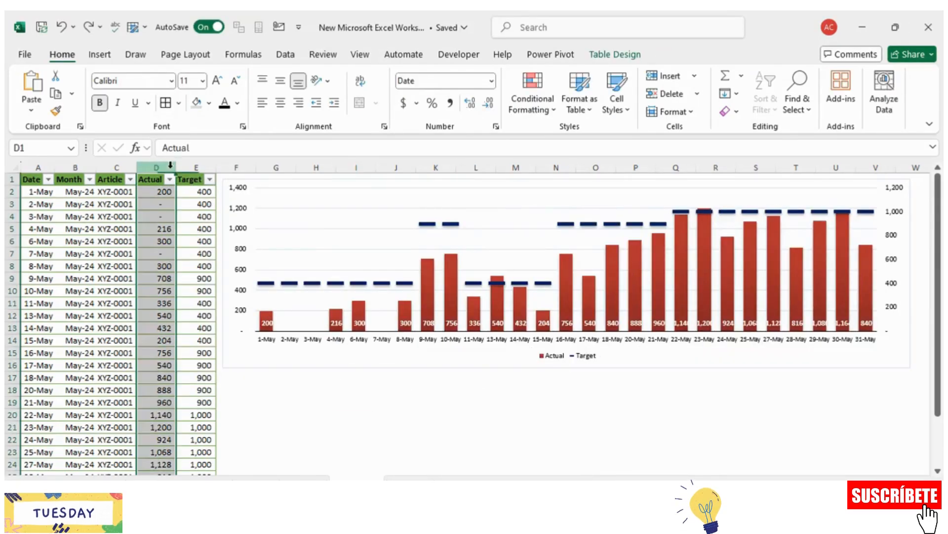
{"action": "left_click", "coordinate": [200, 165]}
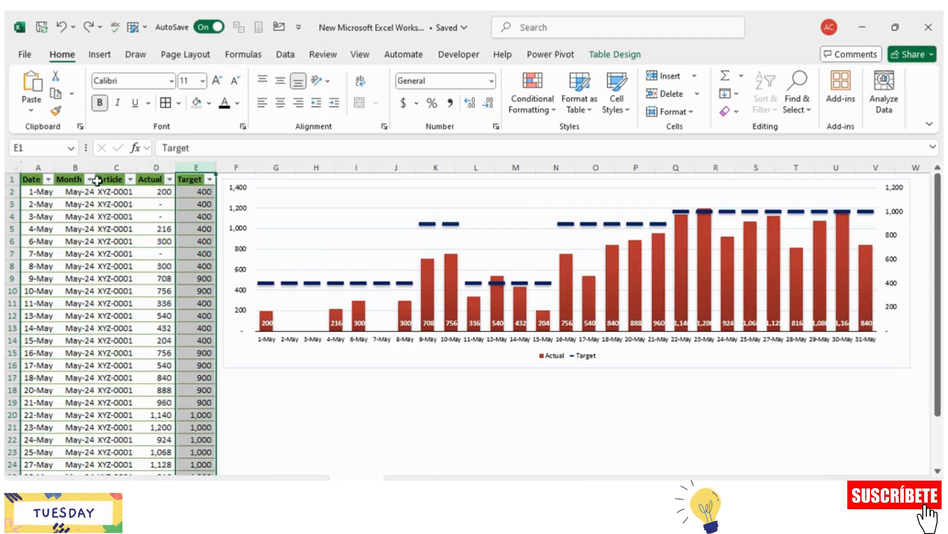
{"action": "left_click", "coordinate": [116, 168]}
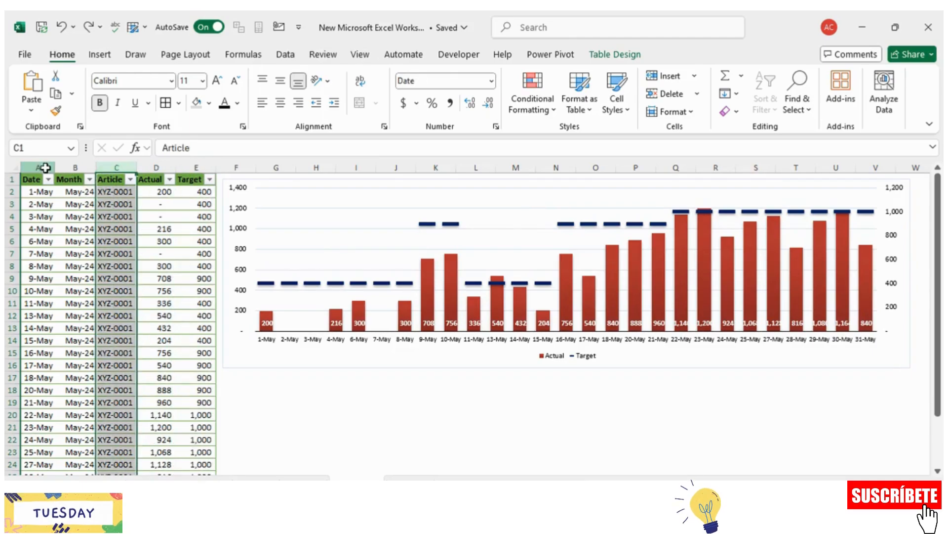
{"action": "left_click", "coordinate": [46, 167]}
{"action": "left_click", "coordinate": [90, 243]}
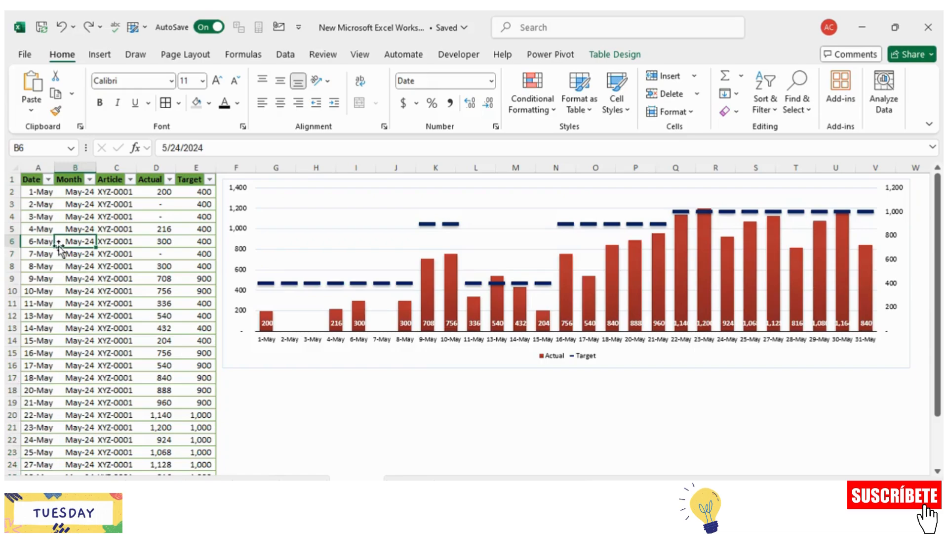
Step: Delete the existing chart and select the whole data table, headers included, from Date to Target
{"action": "left_click", "coordinate": [254, 350]}
{"action": "key", "text": "Delete"}
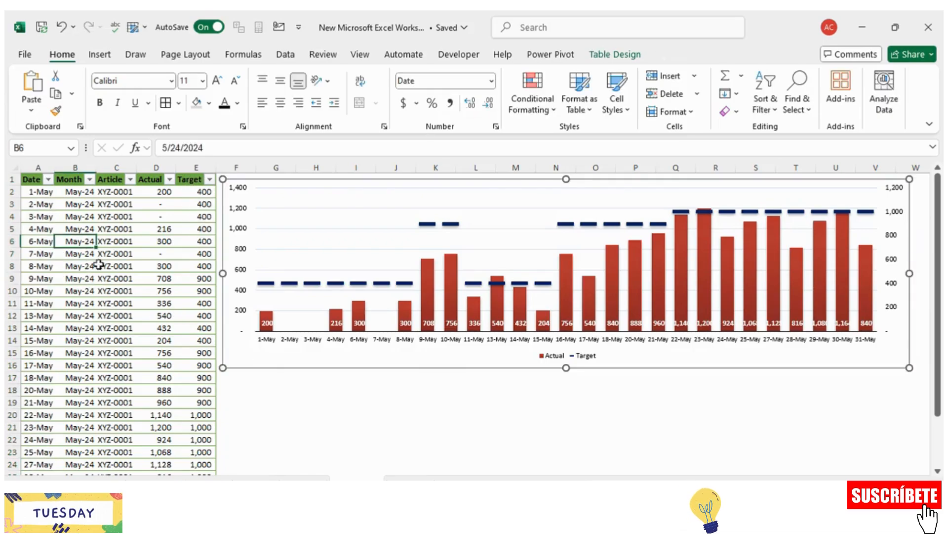
{"action": "left_click_drag", "start_coordinate": [31, 180], "coordinate": [200, 192]}
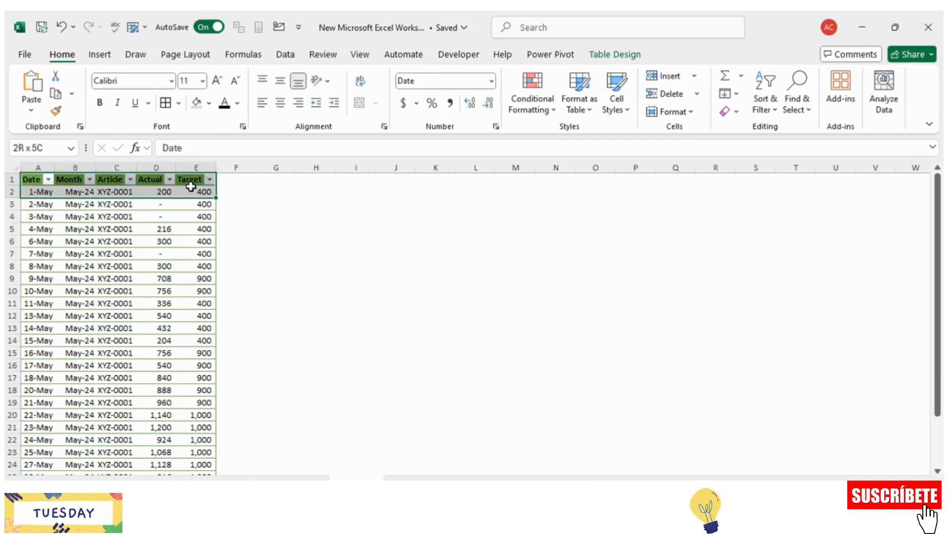
{"action": "key", "text": "ctrl+shift+Down"}
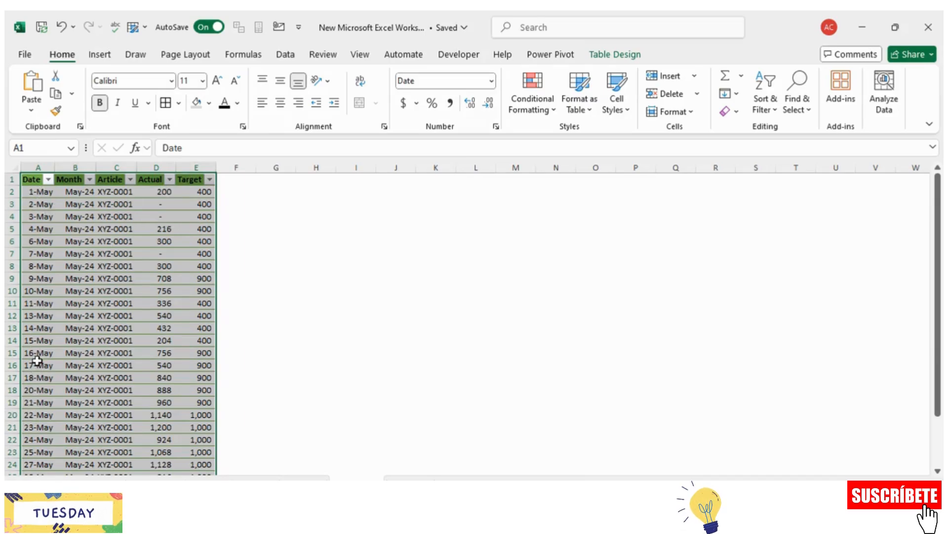
Step: Insert a 2-D clustered column chart from the selected table and enlarge it to about column V
{"action": "left_click", "coordinate": [100, 55]}
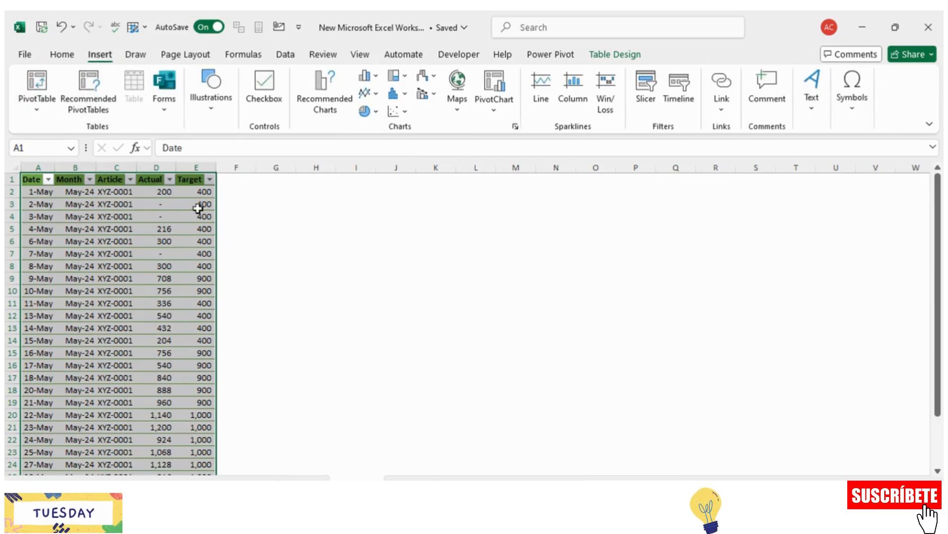
{"action": "left_click", "coordinate": [372, 77]}
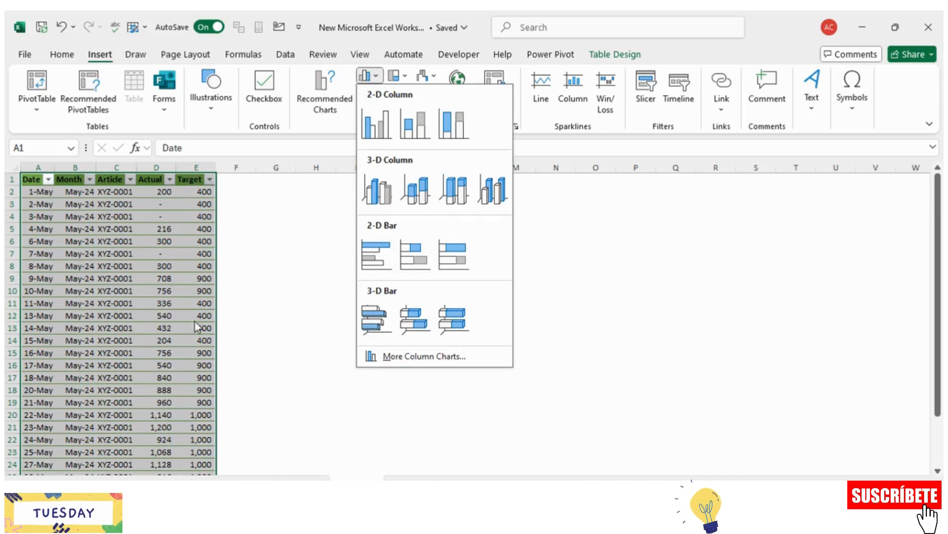
{"action": "left_click", "coordinate": [379, 127]}
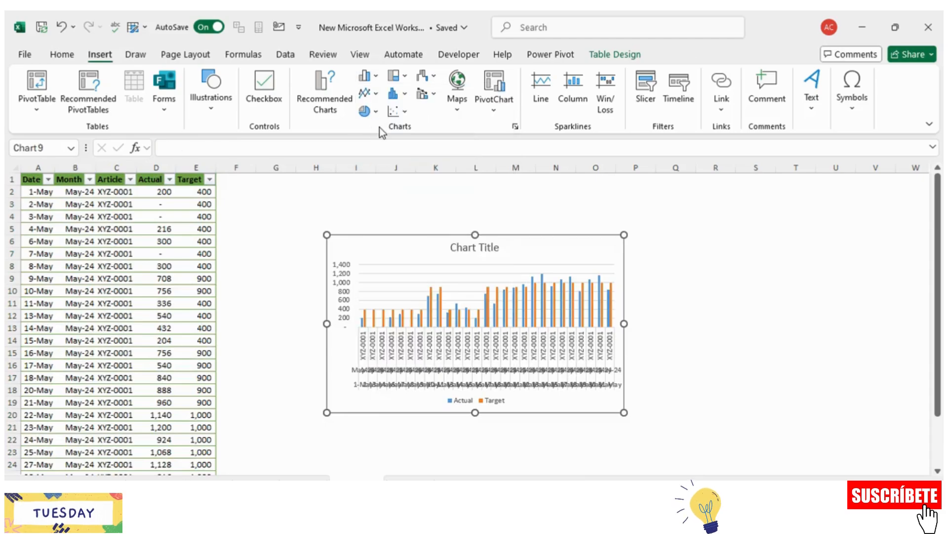
{"action": "left_click_drag", "start_coordinate": [624, 236], "coordinate": [865, 210]}
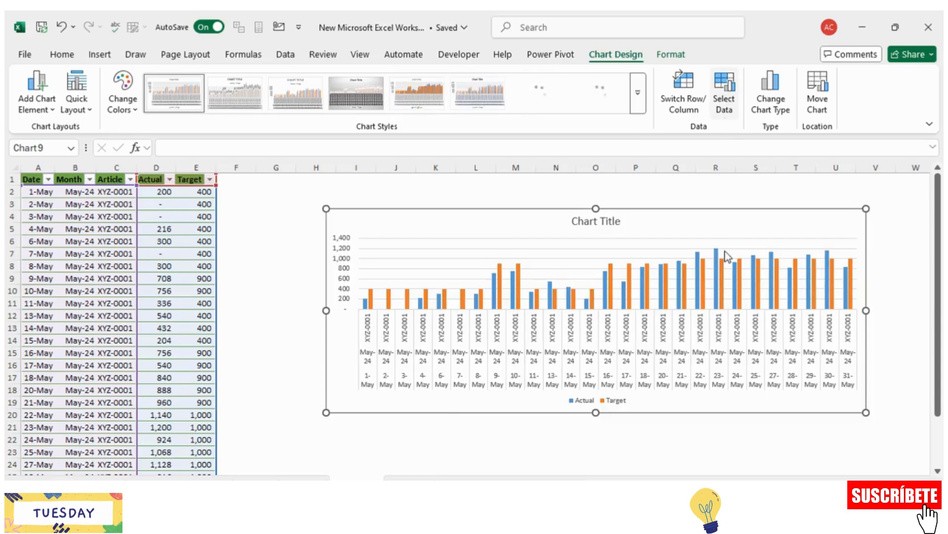
Step: Set the chart's horizontal axis labels to the Date column range A1:A28
{"action": "left_click", "coordinate": [386, 354]}
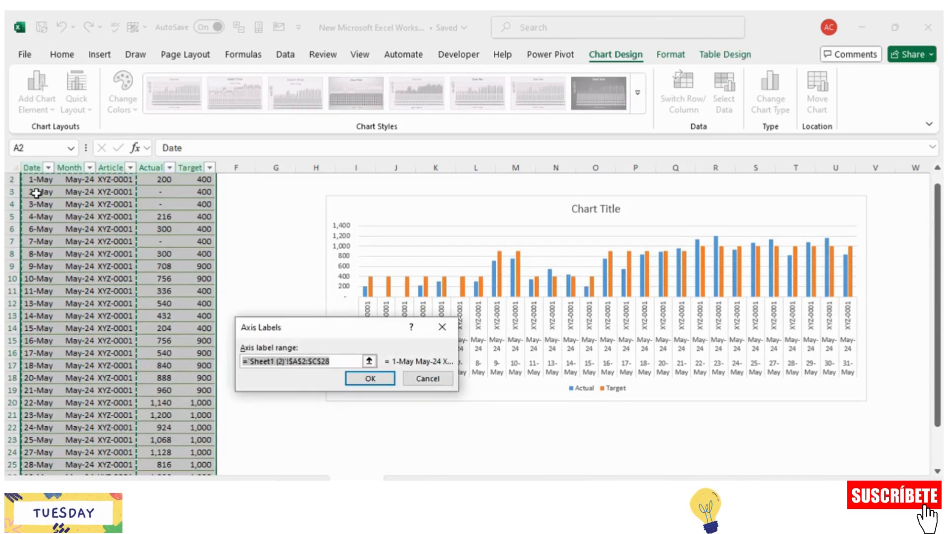
{"action": "left_click", "coordinate": [37, 193]}
{"action": "key", "text": "ctrl+Up"}
{"action": "key", "text": "ctrl+shift+Down"}
{"action": "key", "text": "Return"}
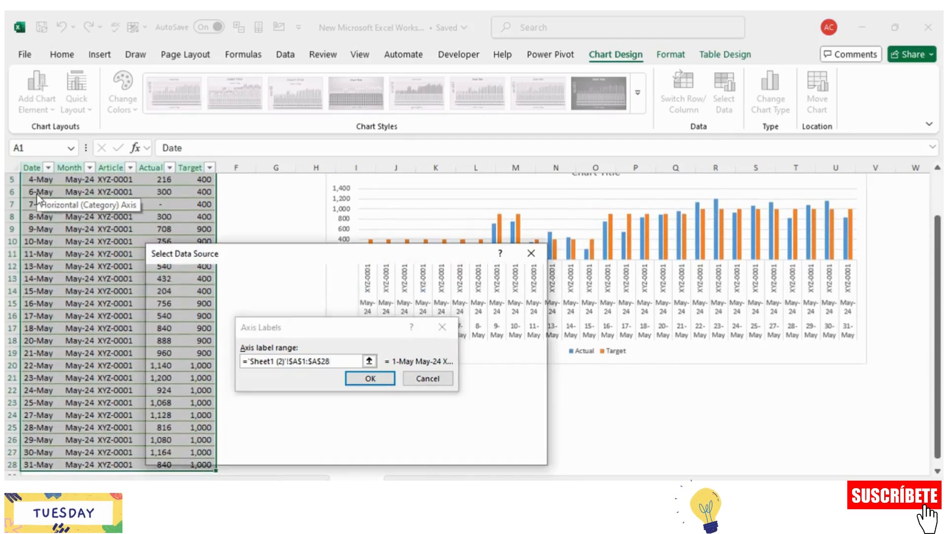
{"action": "left_click", "coordinate": [456, 451]}
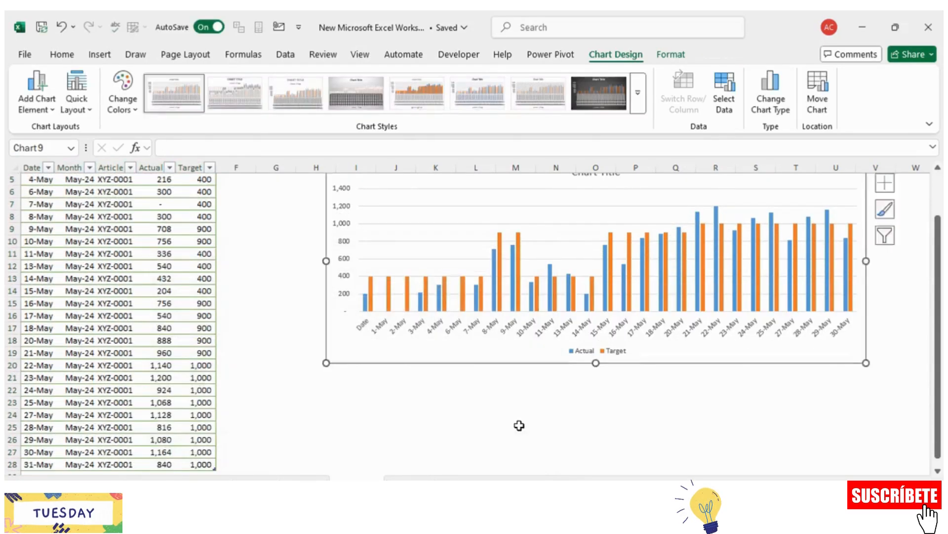
Step: Widen the chart so it starts right beside the data table, and delete the chart title
{"action": "scroll", "coordinate": [509, 432], "scroll_direction": "up", "scroll_amount": 1}
{"action": "left_click_drag", "start_coordinate": [326, 400], "coordinate": [221, 415]}
{"action": "left_click", "coordinate": [534, 205]}
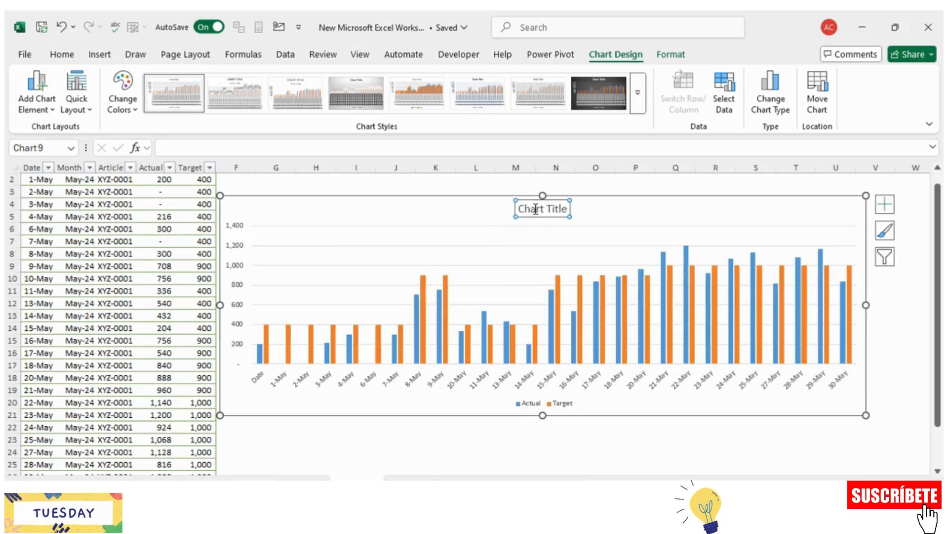
{"action": "key", "text": "Delete"}
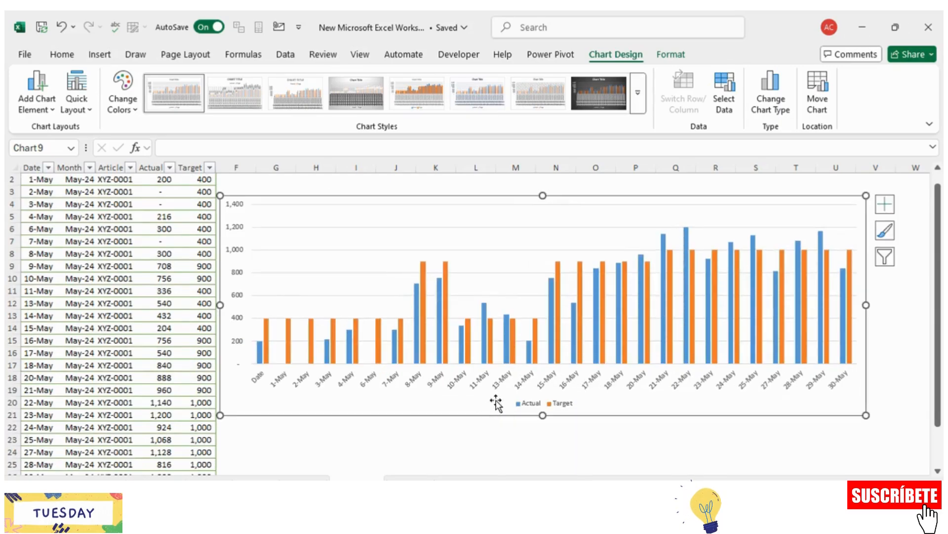
Step: Change the Target series to a line with markers plotted on the secondary axis, keeping Actual as clustered columns
{"action": "left_click", "coordinate": [514, 343]}
{"action": "right_click", "coordinate": [513, 338]}
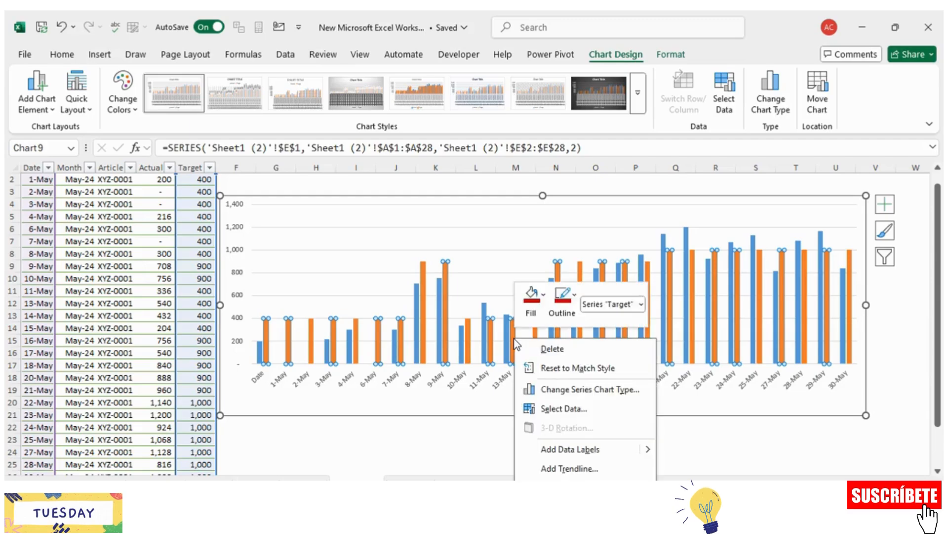
{"action": "left_click", "coordinate": [567, 388]}
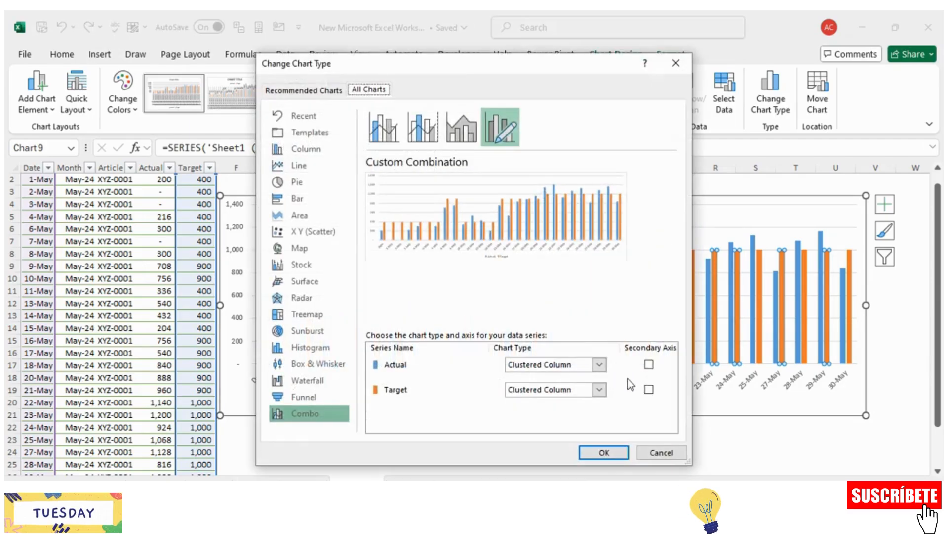
{"action": "left_click", "coordinate": [648, 388]}
{"action": "left_click", "coordinate": [600, 390]}
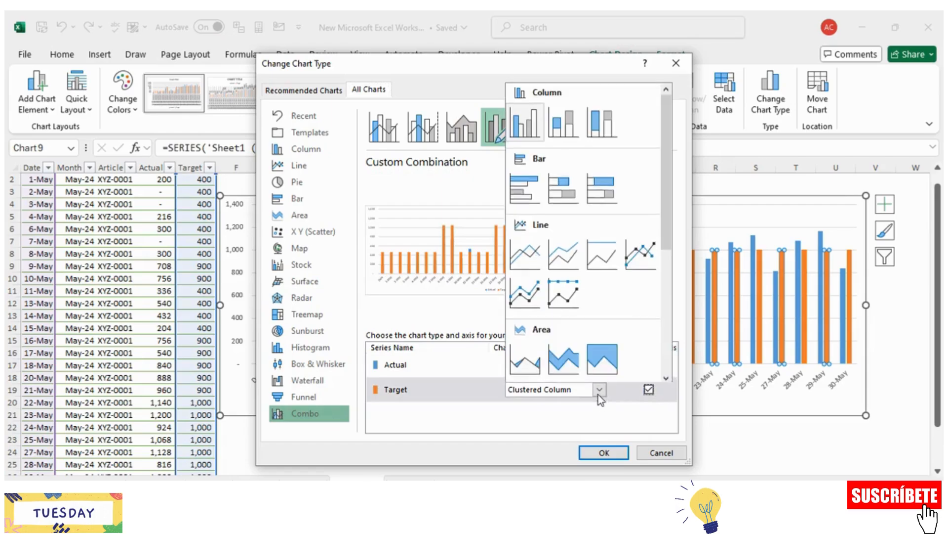
{"action": "left_click", "coordinate": [640, 254]}
{"action": "left_click", "coordinate": [604, 452]}
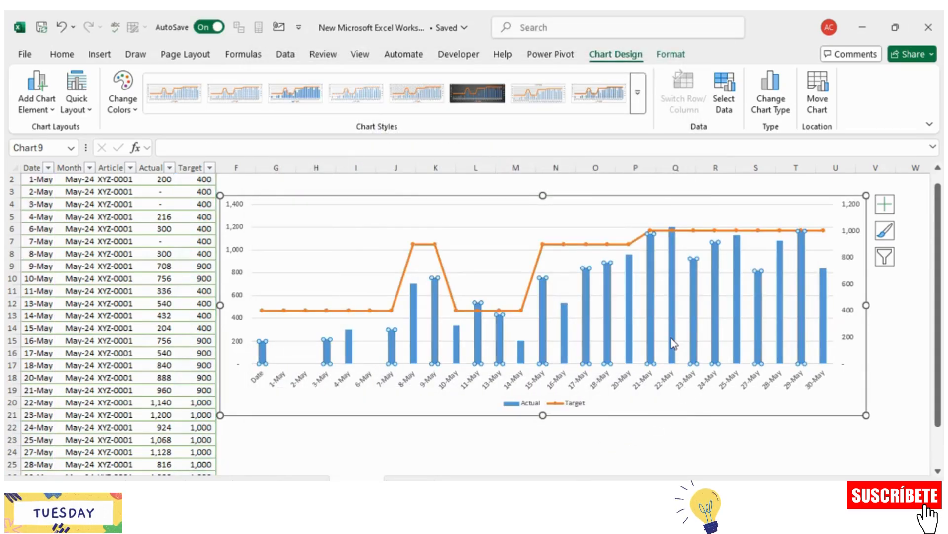
{"action": "left_click", "coordinate": [674, 343]}
{"action": "right_click", "coordinate": [673, 341]}
{"action": "left_click", "coordinate": [690, 318]}
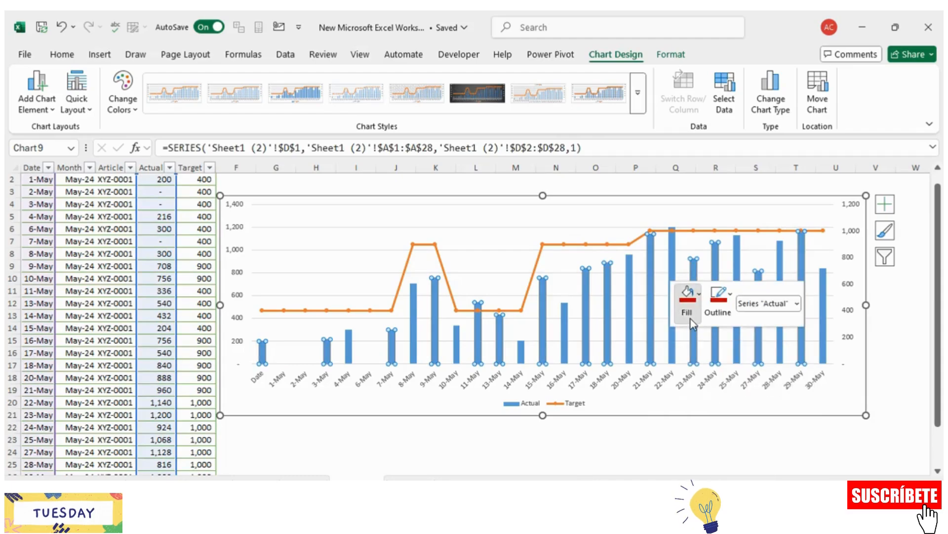
{"action": "left_click", "coordinate": [694, 316]}
{"action": "left_click", "coordinate": [695, 310]}
{"action": "left_click", "coordinate": [695, 309]}
{"action": "left_click", "coordinate": [714, 304]}
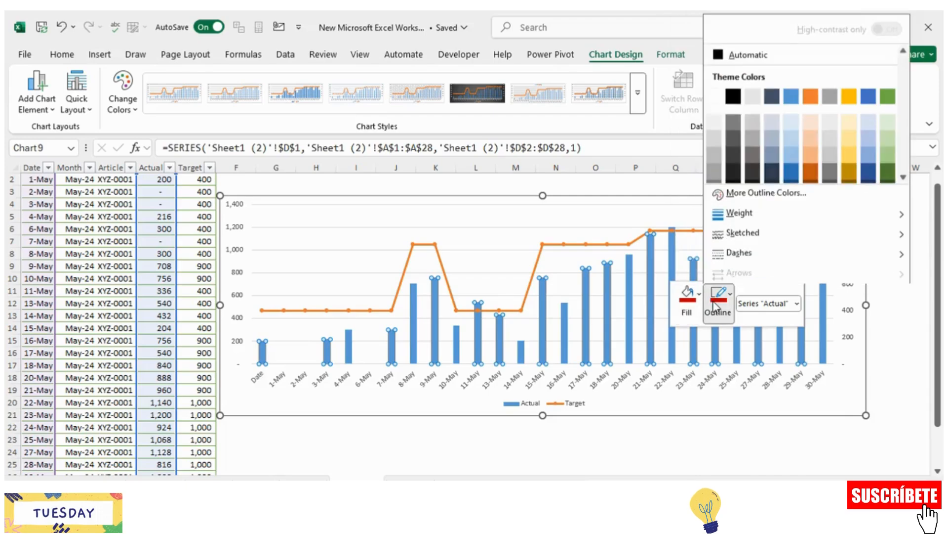
{"action": "key", "text": "Escape"}
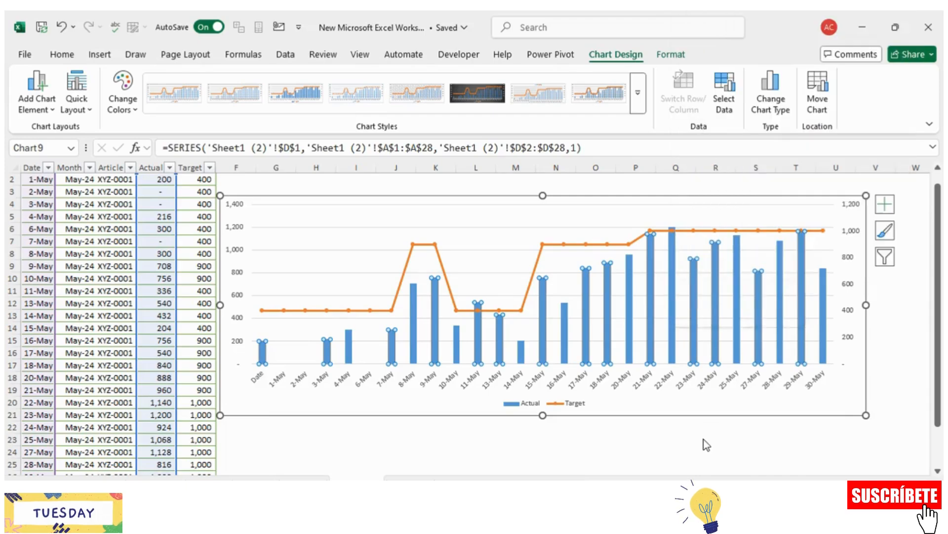
Step: Format the Target series with no line so that only its markers are drawn
{"action": "left_click", "coordinate": [617, 245]}
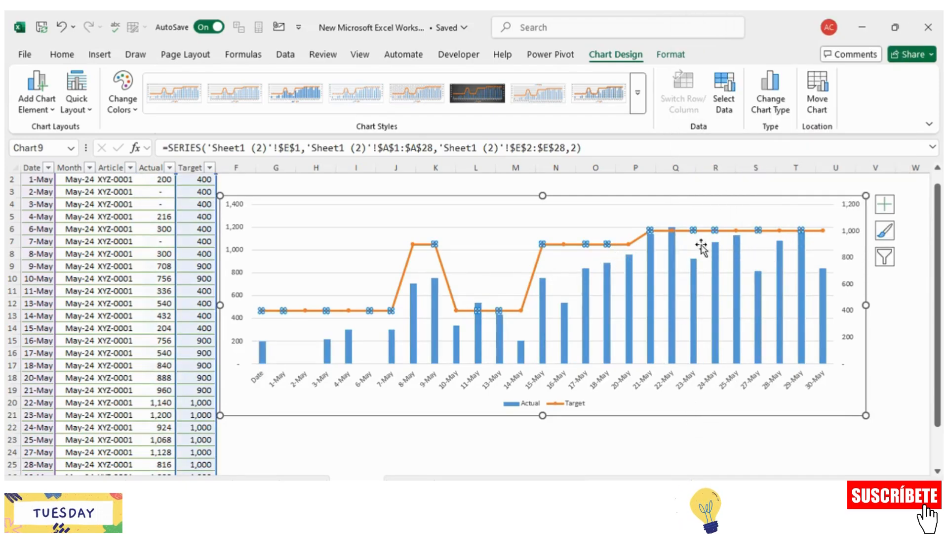
{"action": "right_click", "coordinate": [687, 230]}
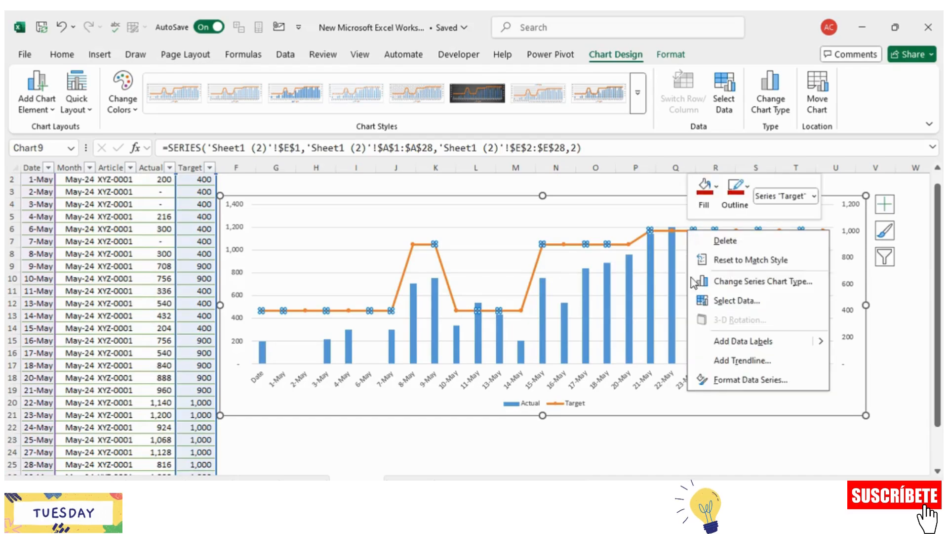
{"action": "left_click", "coordinate": [726, 383]}
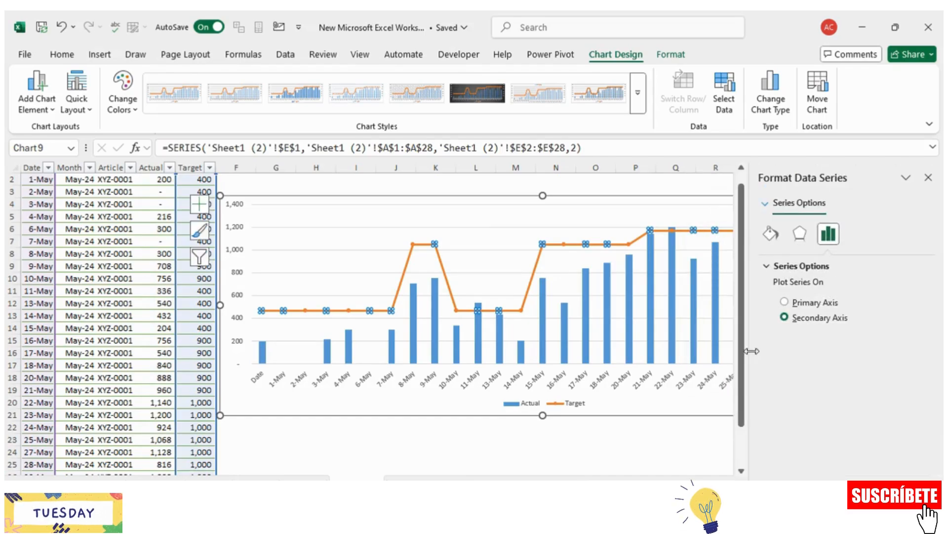
{"action": "left_click", "coordinate": [771, 234]}
{"action": "left_click", "coordinate": [781, 285]}
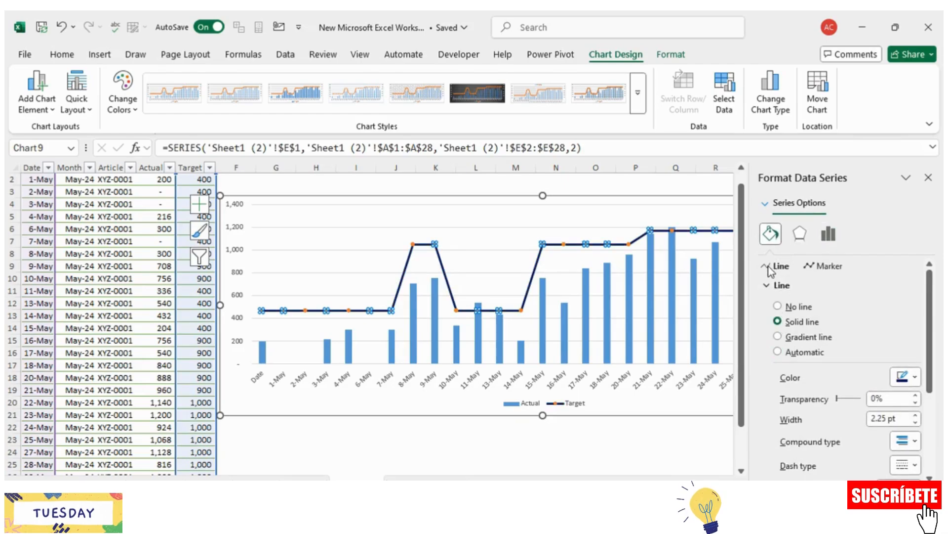
{"action": "left_click", "coordinate": [777, 306]}
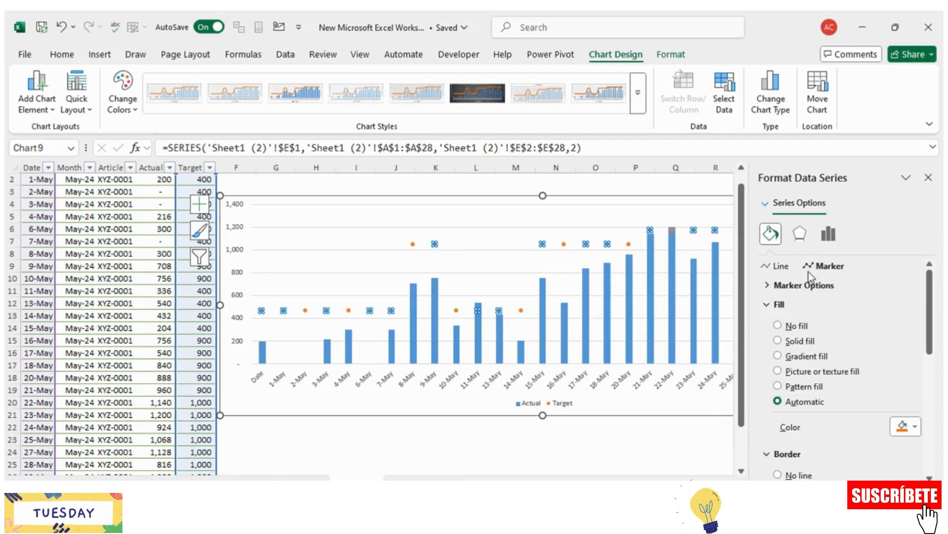
Step: Set the Target series' markers to the built-in dash type
{"action": "left_click", "coordinate": [787, 285]}
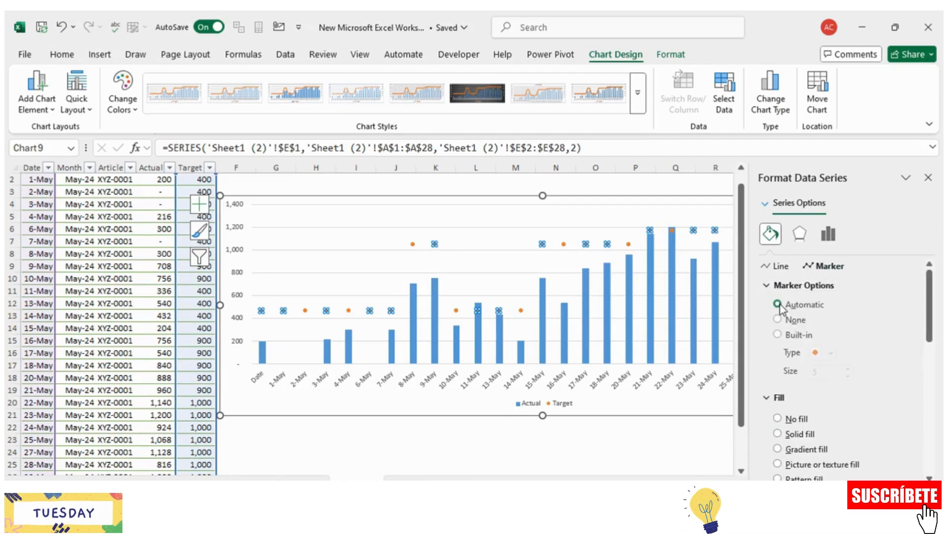
{"action": "left_click", "coordinate": [778, 335]}
{"action": "left_click", "coordinate": [830, 354]}
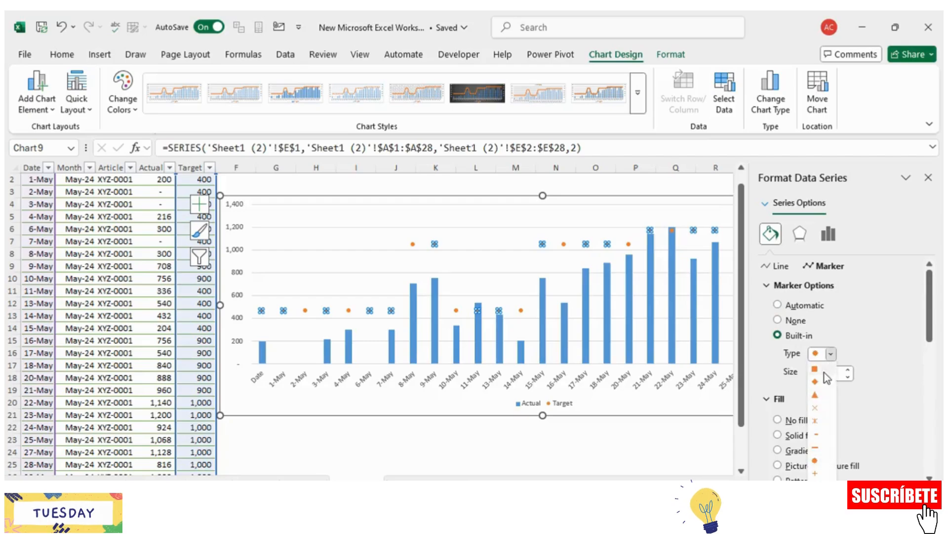
{"action": "left_click", "coordinate": [817, 438]}
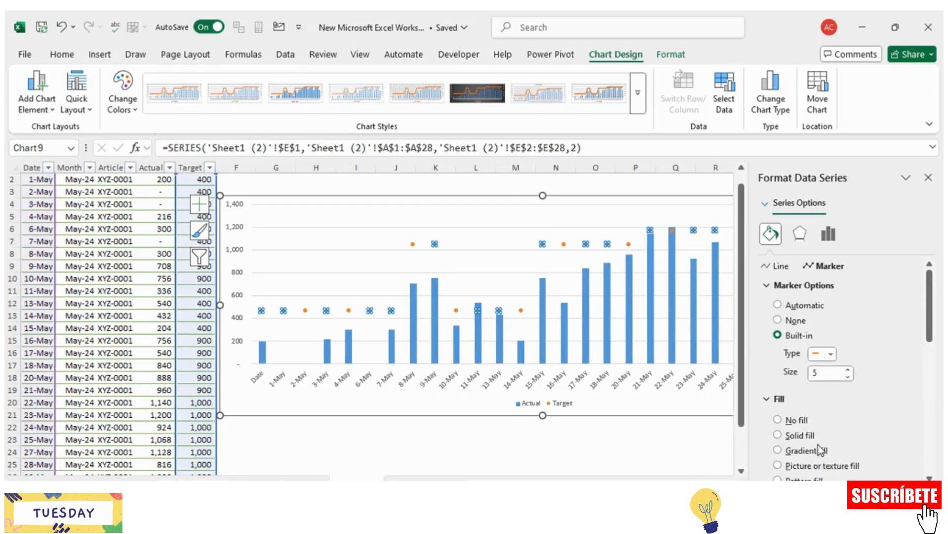
Step: Give the Target series' dash markers a solid fill and set their size to 16
{"action": "left_click", "coordinate": [779, 435]}
{"action": "scroll", "coordinate": [860, 408], "scroll_direction": "down", "scroll_amount": 3}
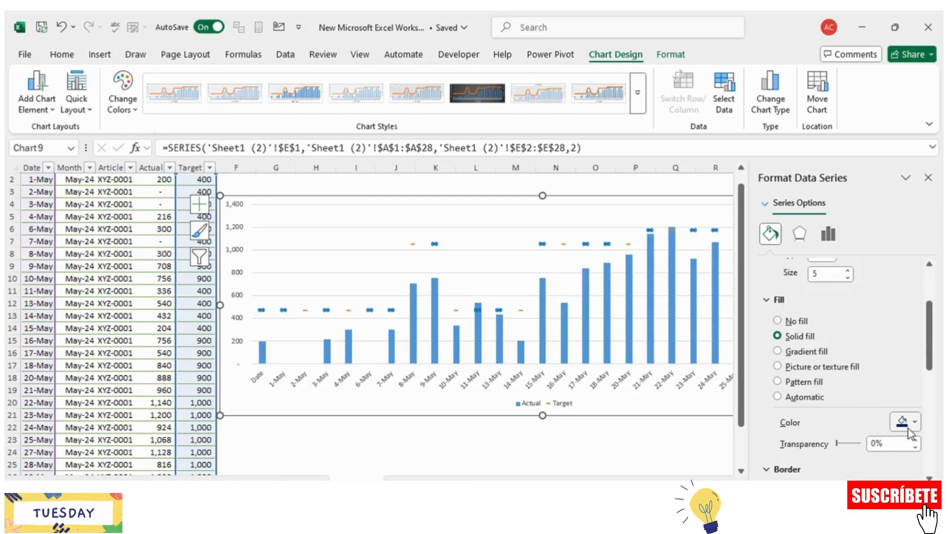
{"action": "scroll", "coordinate": [861, 378], "scroll_direction": "up", "scroll_amount": 2}
{"action": "double_click", "coordinate": [816, 340]}
{"action": "type", "text": "16"}
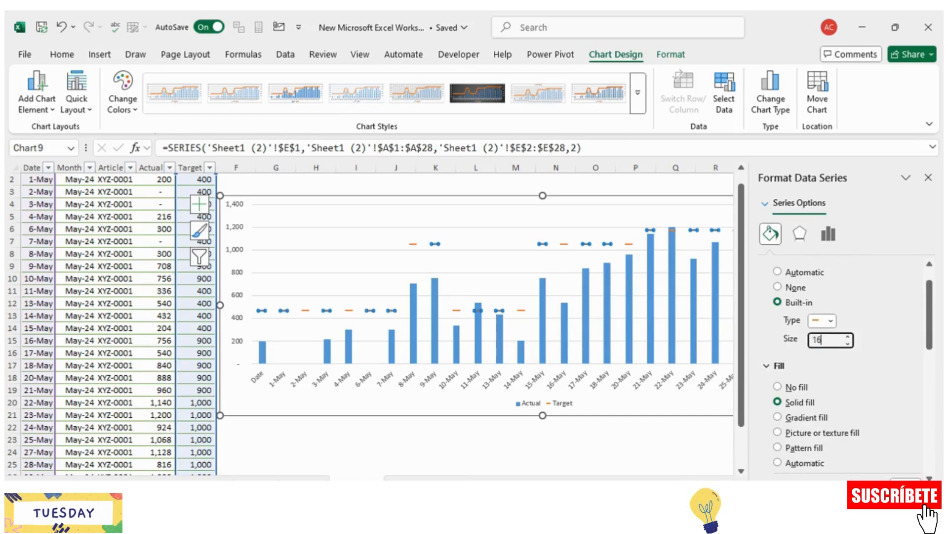
{"action": "key", "text": "Return"}
Step: Set the border of the Target markers to the standard dark blue colour, and close the formatting pane
{"action": "left_click", "coordinate": [779, 365]}
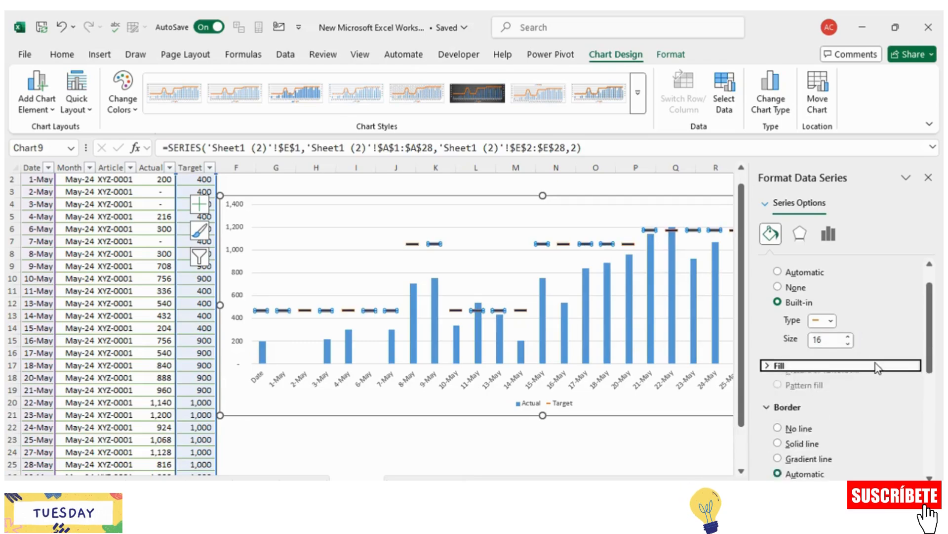
{"action": "scroll", "coordinate": [885, 387], "scroll_direction": "down", "scroll_amount": 1}
{"action": "left_click", "coordinate": [911, 443]}
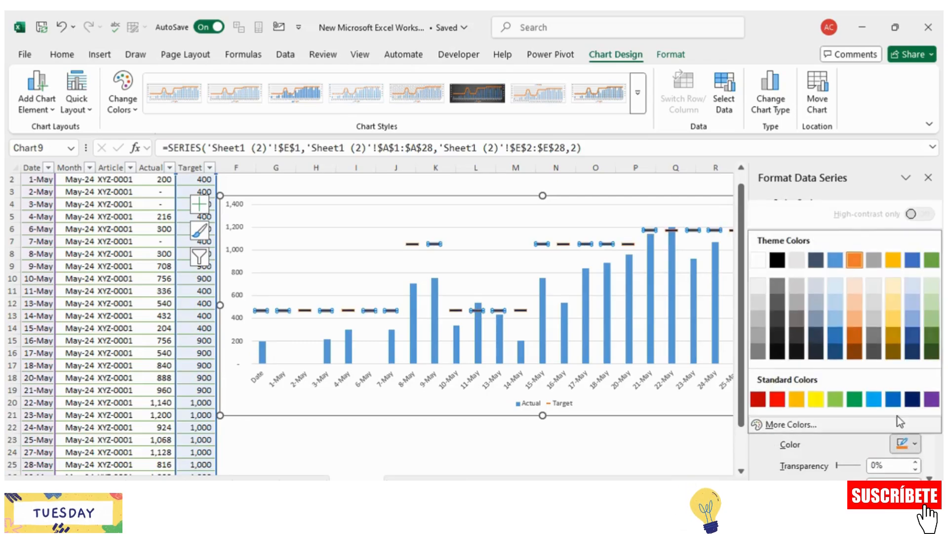
{"action": "left_click", "coordinate": [917, 398]}
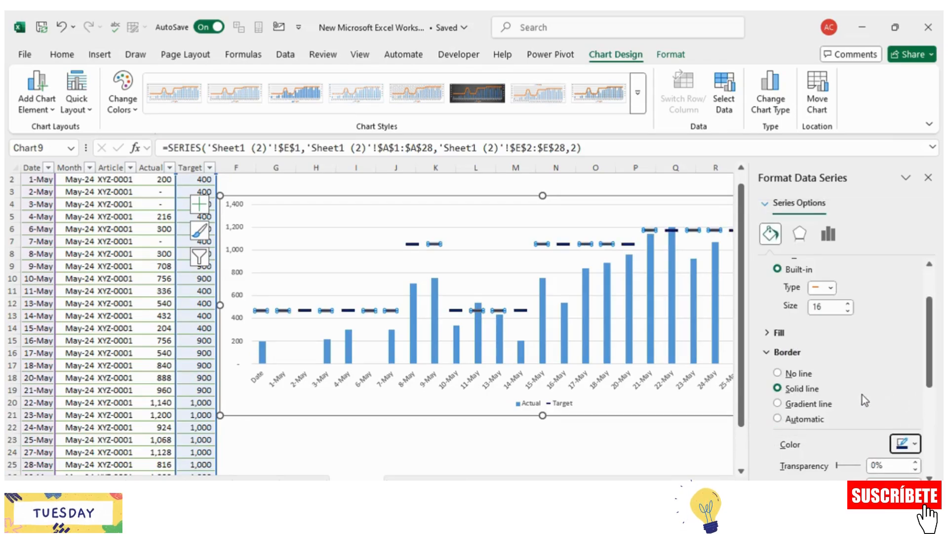
{"action": "scroll", "coordinate": [845, 388], "scroll_direction": "down", "scroll_amount": 3}
{"action": "scroll", "coordinate": [741, 413], "scroll_direction": "down", "scroll_amount": 1}
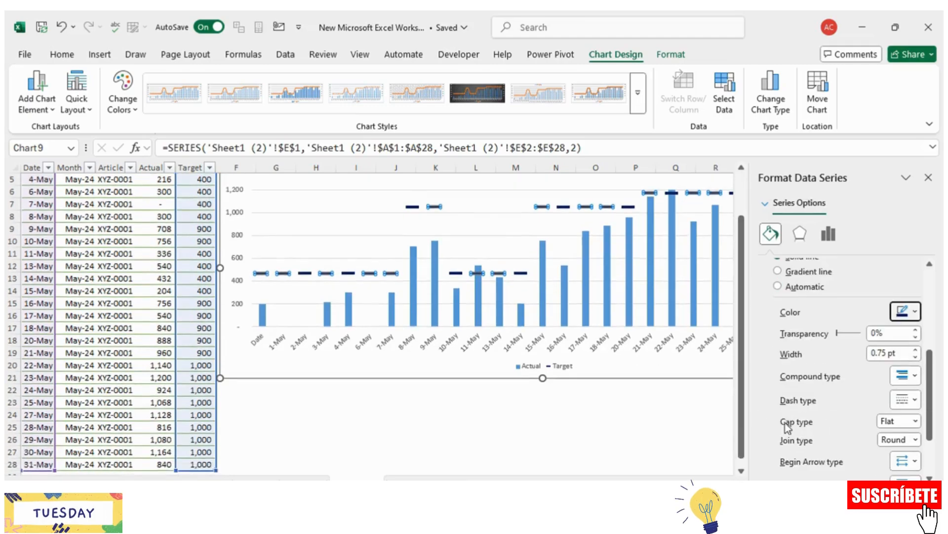
{"action": "left_click", "coordinate": [636, 411]}
{"action": "scroll", "coordinate": [652, 415], "scroll_direction": "up", "scroll_amount": 1}
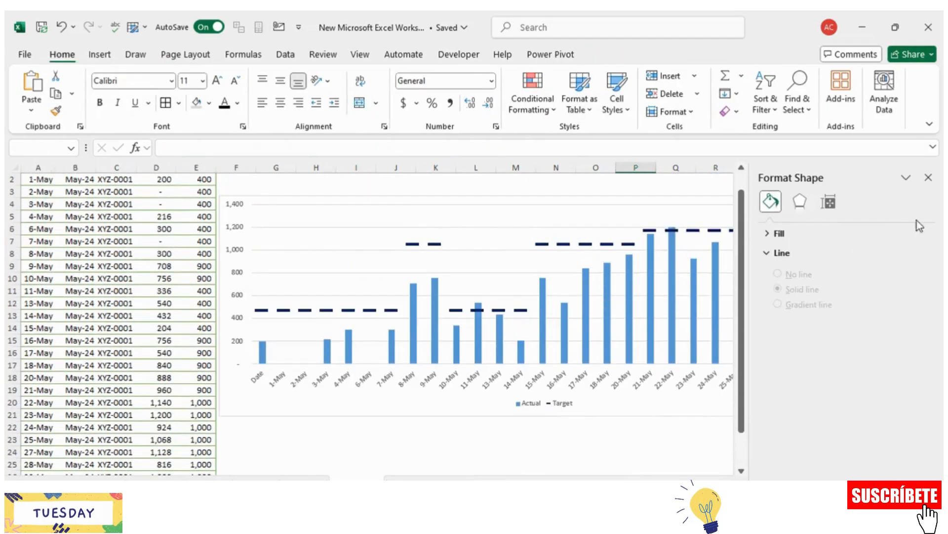
{"action": "left_click", "coordinate": [928, 177]}
Step: Widen the chart on both sides so it spans from column D, over the data table, to about column W
{"action": "left_click", "coordinate": [866, 427]}
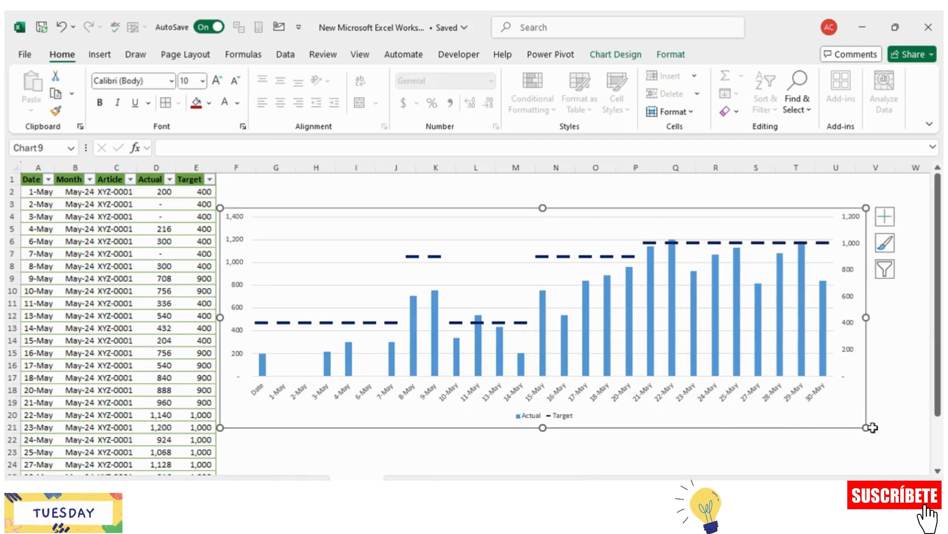
{"action": "left_click_drag", "start_coordinate": [875, 425], "coordinate": [919, 417]}
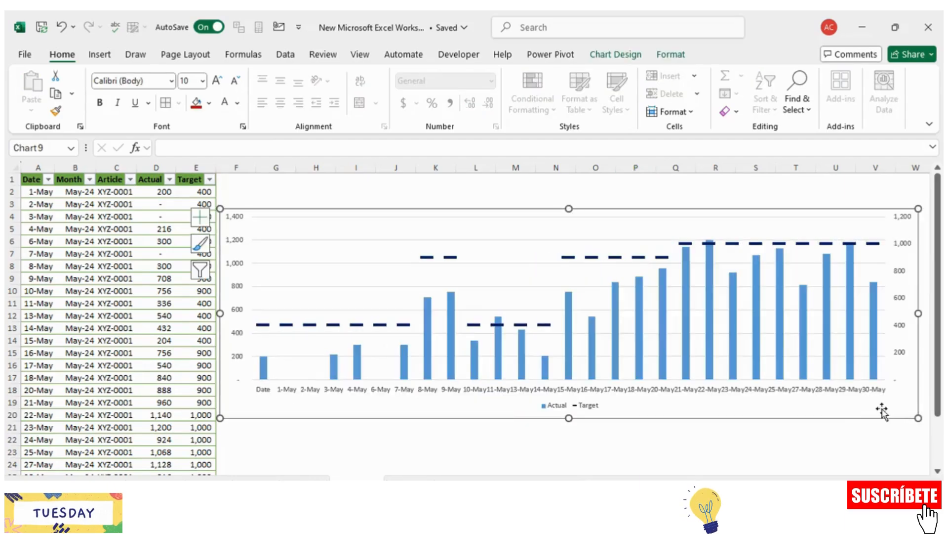
{"action": "left_click_drag", "start_coordinate": [220, 313], "coordinate": [143, 313]}
Step: Open the list of chart elements for the combo chart
{"action": "left_click", "coordinate": [124, 224]}
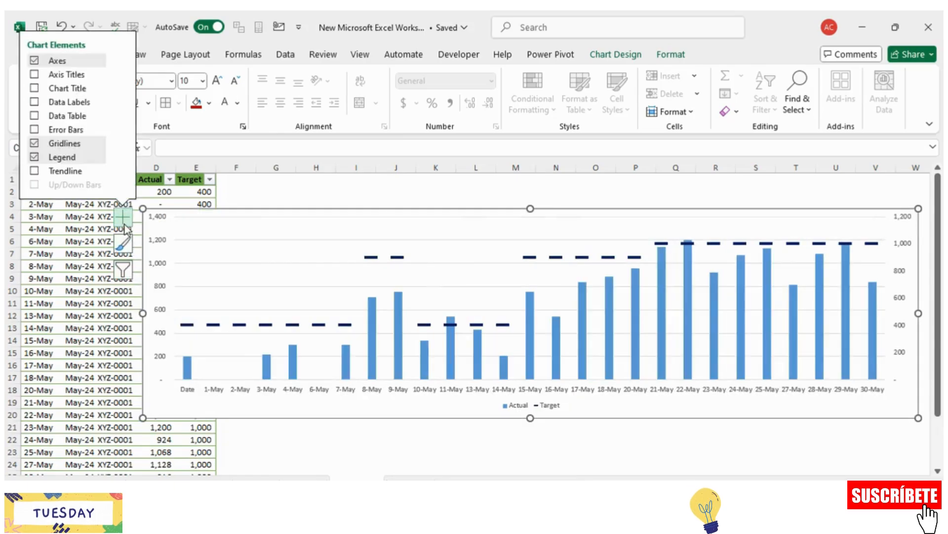